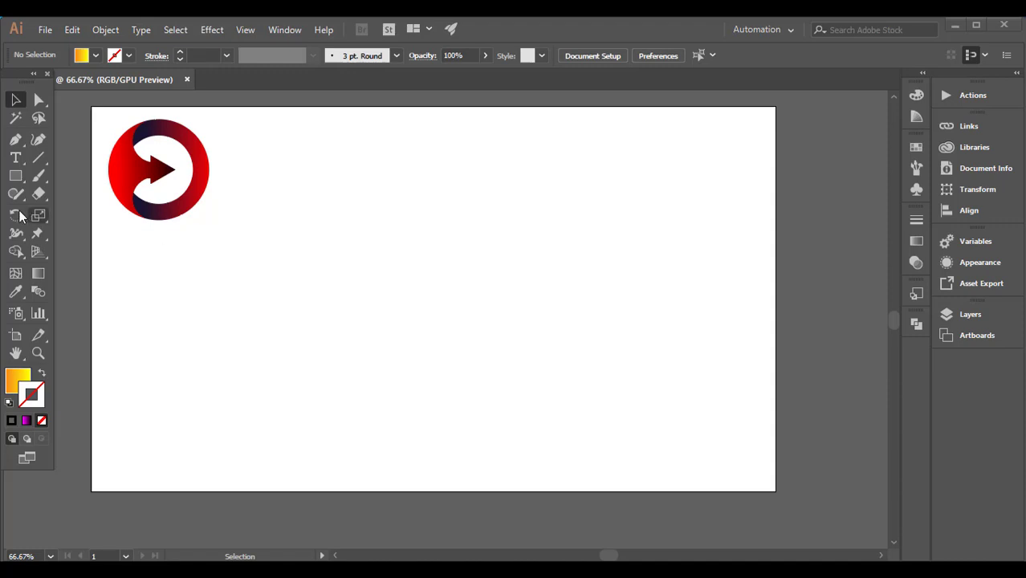
- Draw a 333 px orange-to-yellow gradient circle in the middle of the page
click(16, 177)
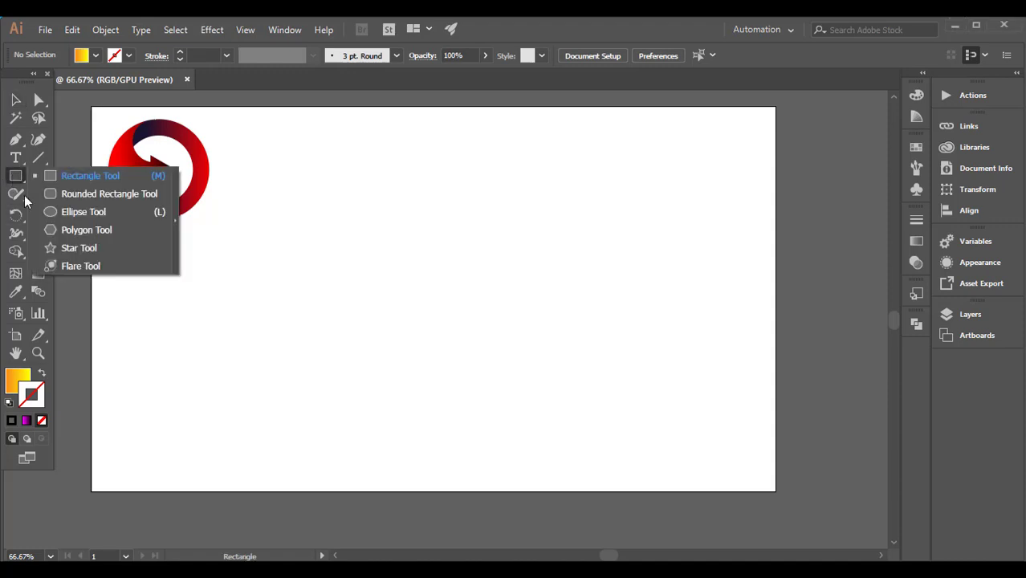
click(84, 212)
drag(325, 255, 493, 419)
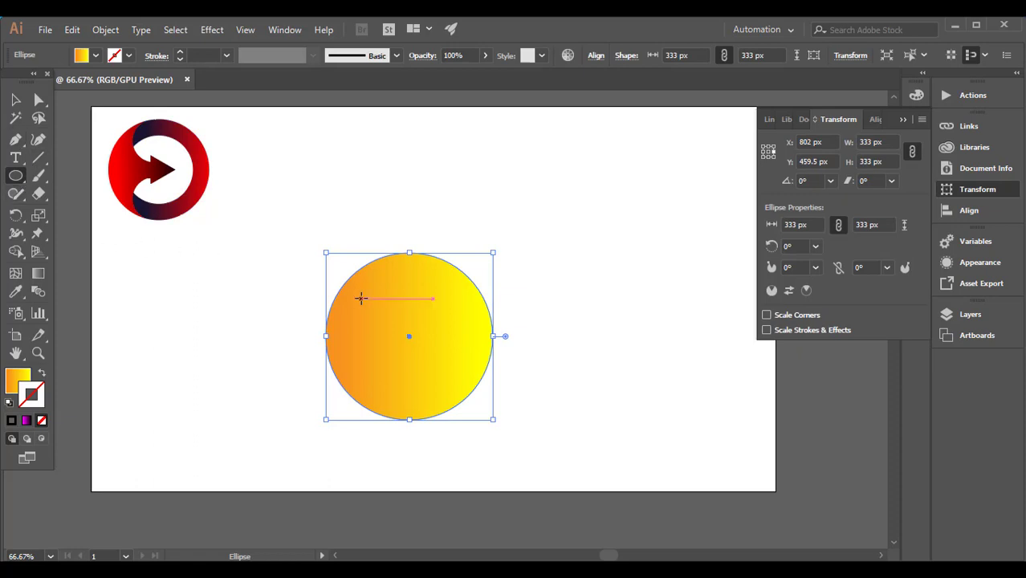
- Alt-drag a 234 px copy of the circle inside it and select both circles
click(13, 100)
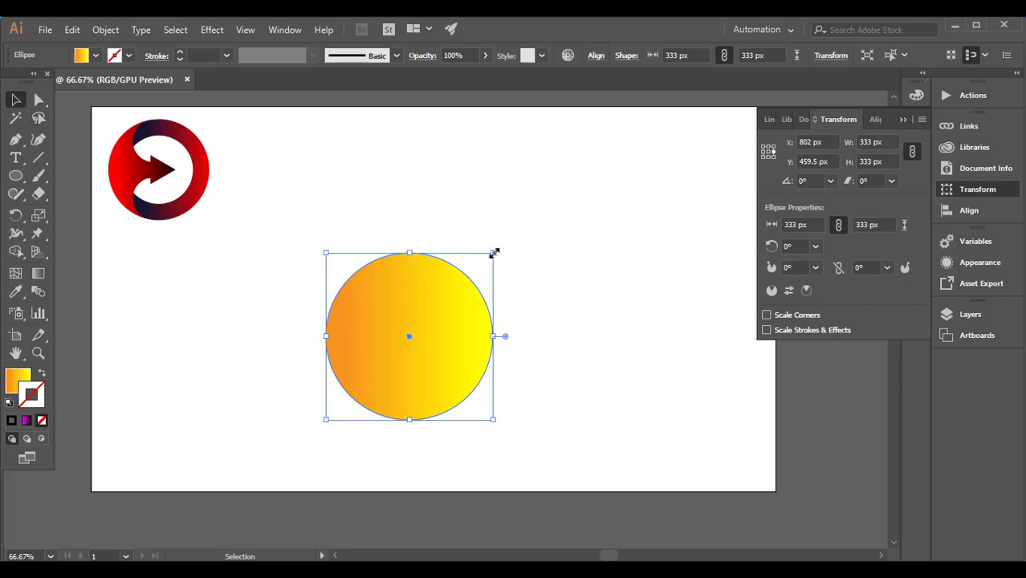
drag(494, 254, 441, 307)
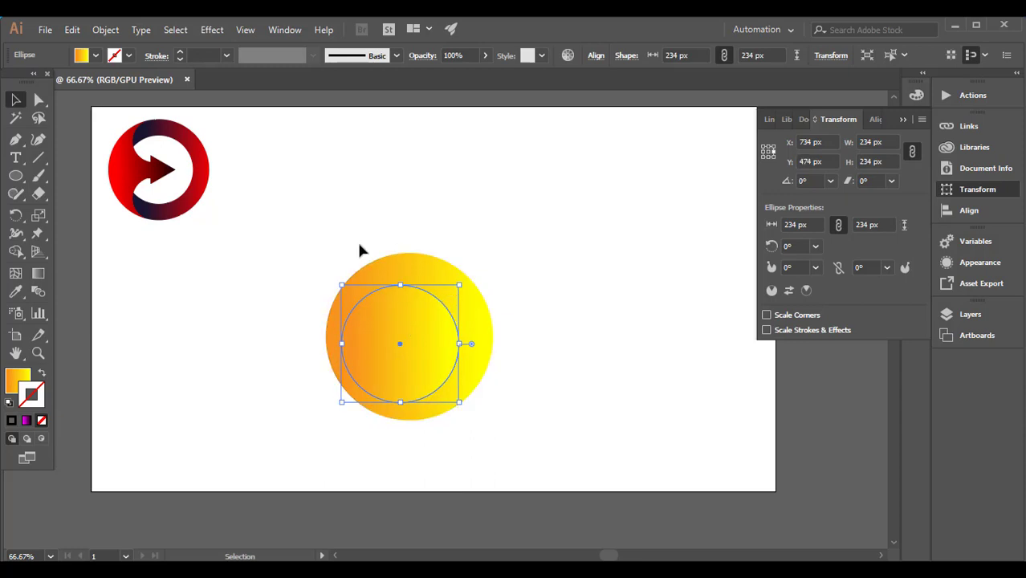
shift+click(405, 257)
click(593, 56)
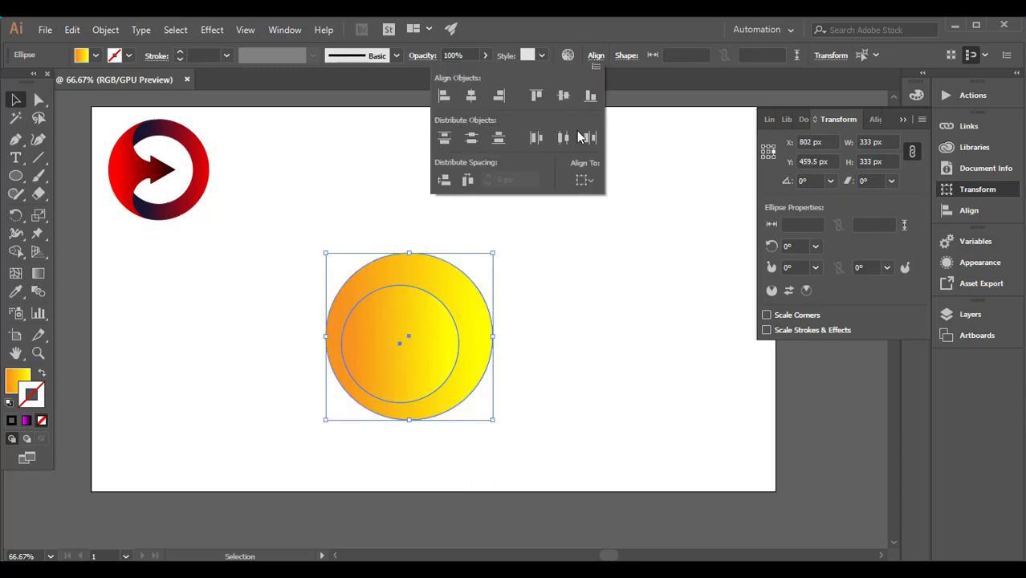
- Centre the two circles on each other vertically and horizontally
click(564, 96)
click(472, 96)
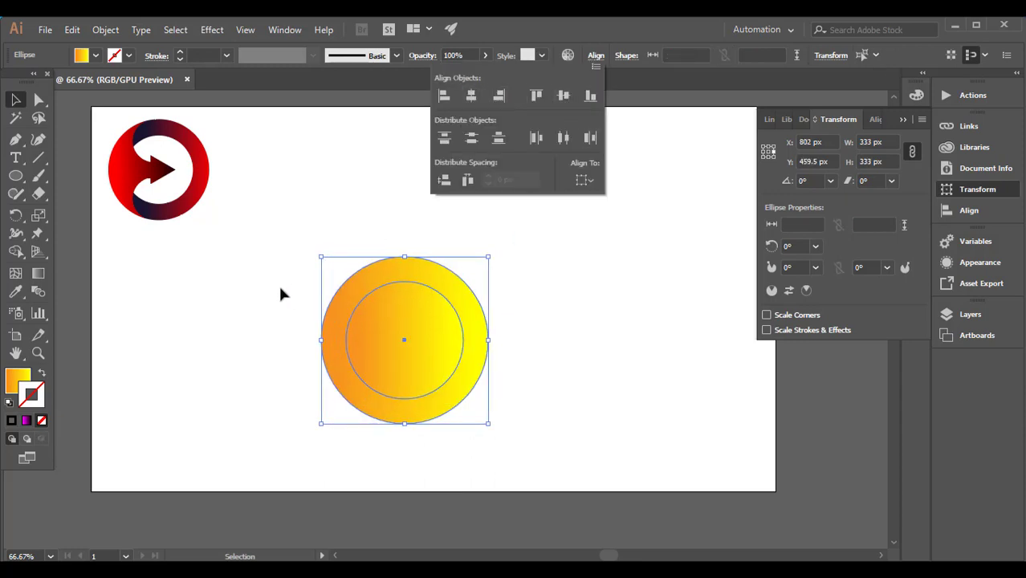
click(22, 377)
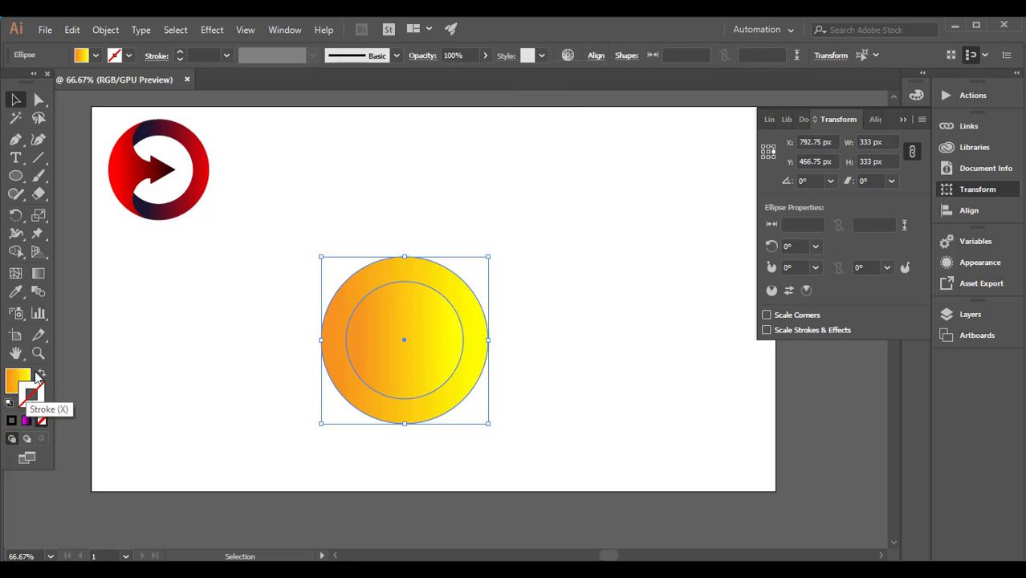
- Make both circles unfilled outlines with a 2 pt black stroke
click(10, 403)
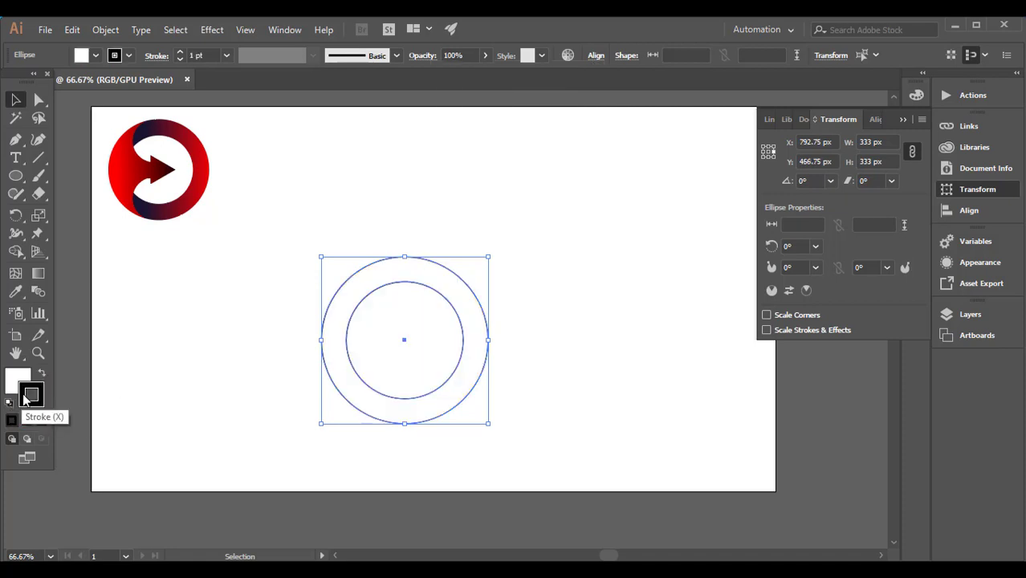
click(42, 419)
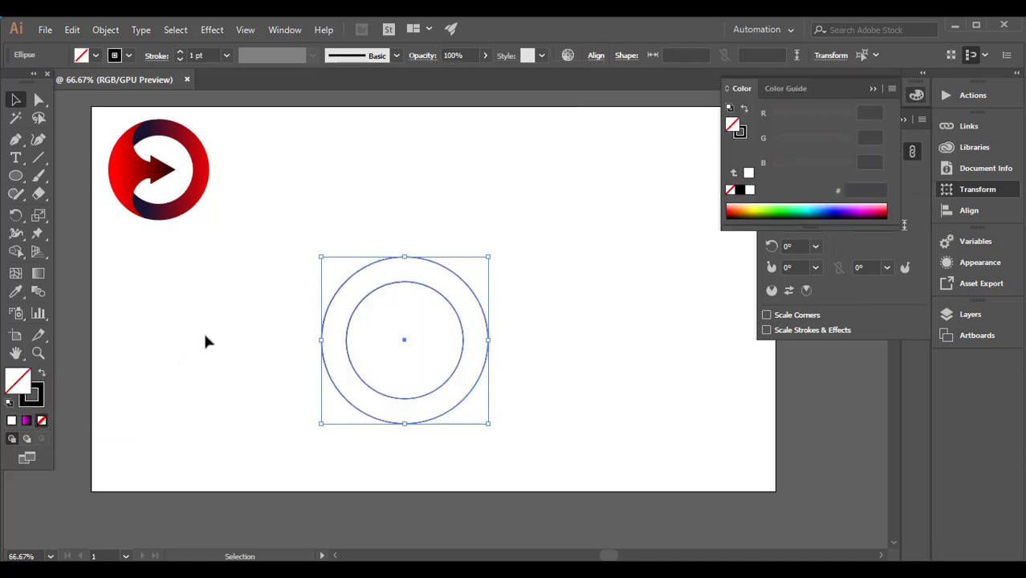
drag(260, 380, 376, 159)
click(228, 55)
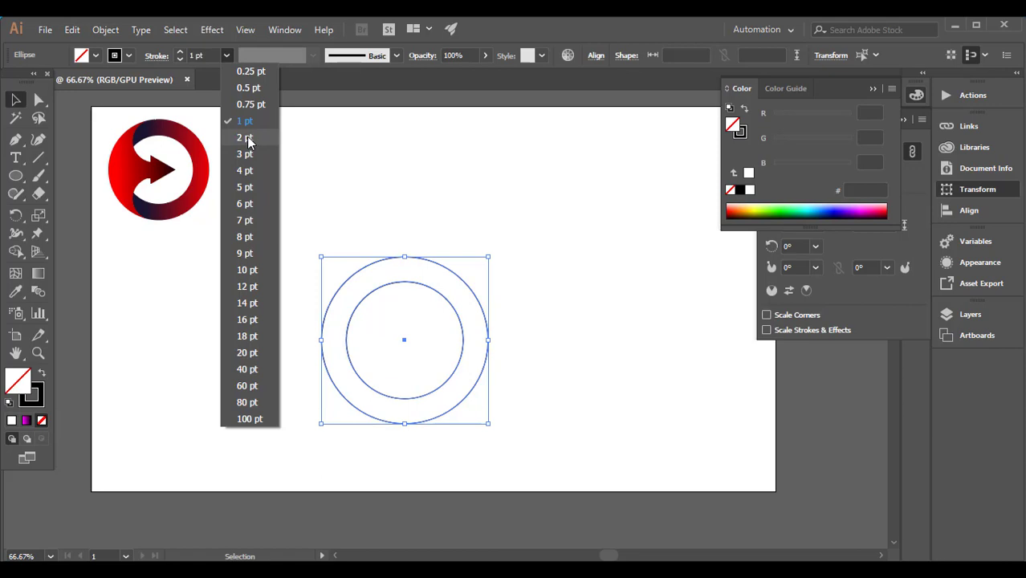
click(249, 139)
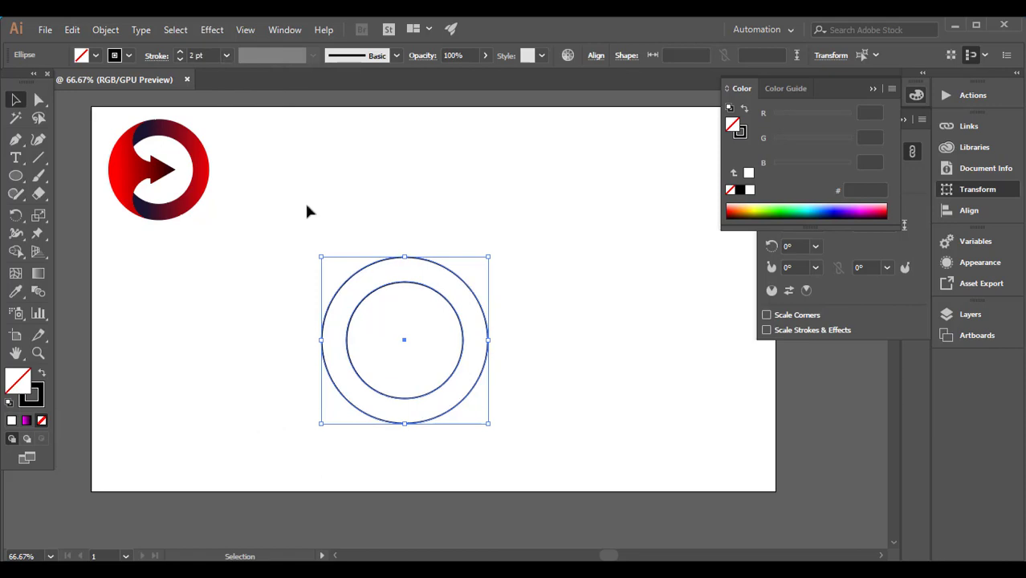
click(388, 214)
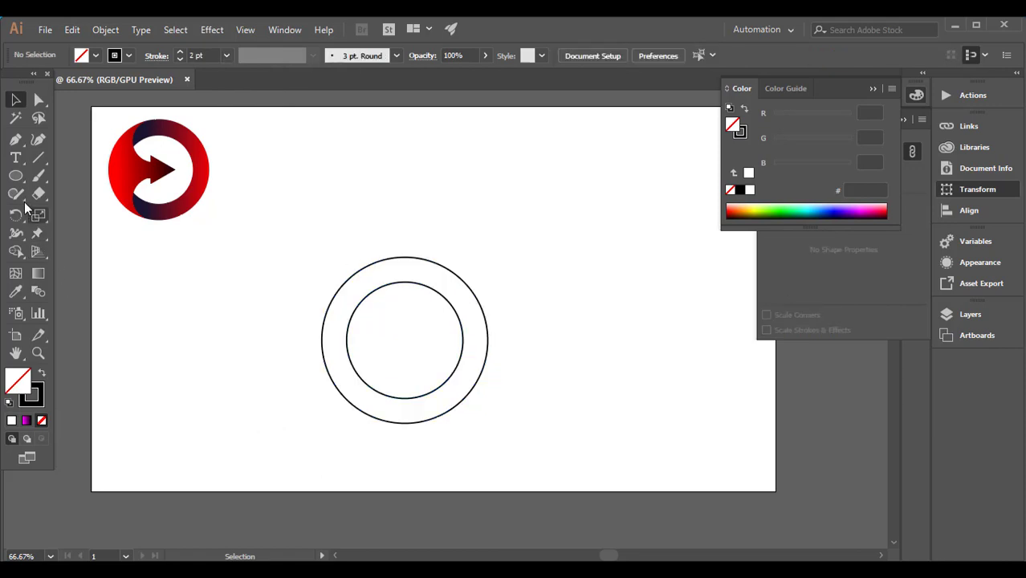
- Sketch a grey triangle with the Shaper tool and rotate it to point right inside the inner circle
key(shift+n)
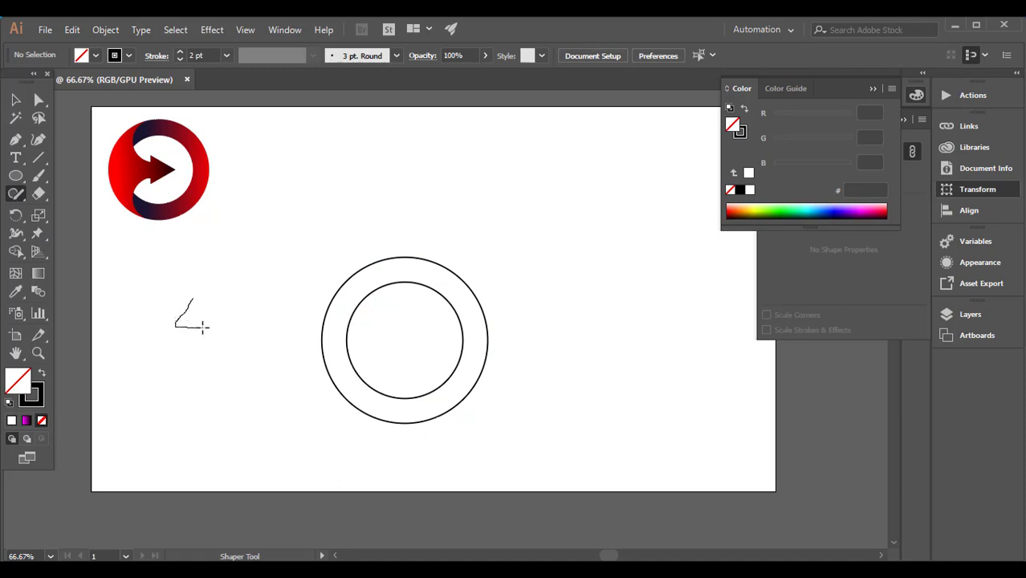
drag(191, 302, 191, 302)
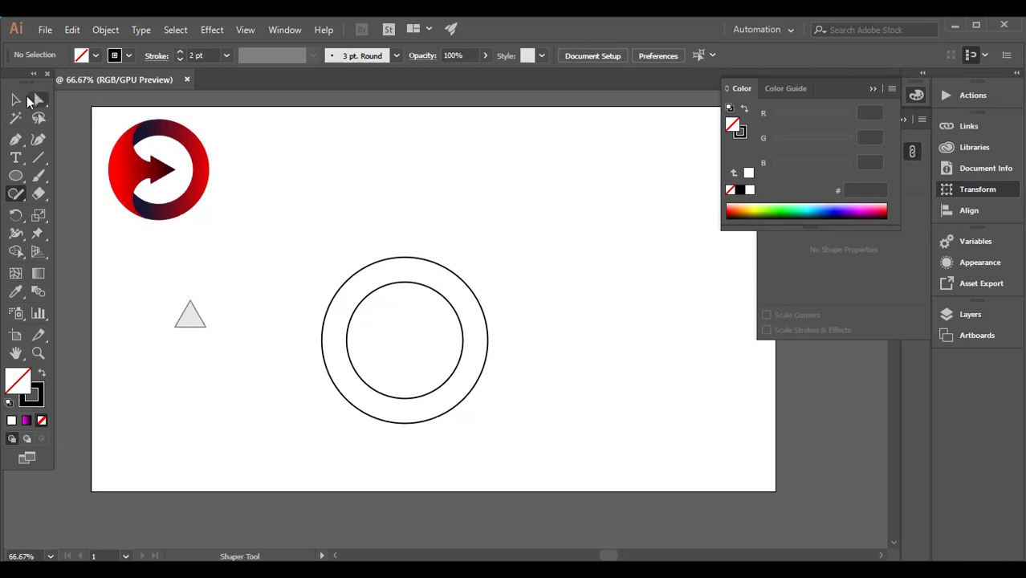
click(15, 99)
click(189, 309)
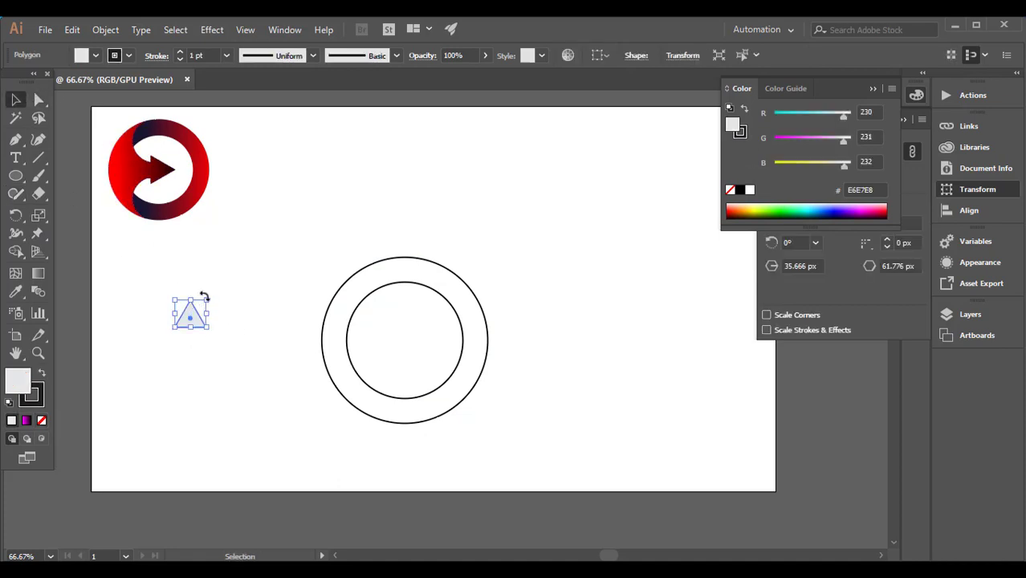
mouse_move(218, 300)
mouse_down()
mouse_move(224, 339)
mouse_move(212, 337)
mouse_move(241, 361)
mouse_move(266, 344)
mouse_move(407, 351)
mouse_up()
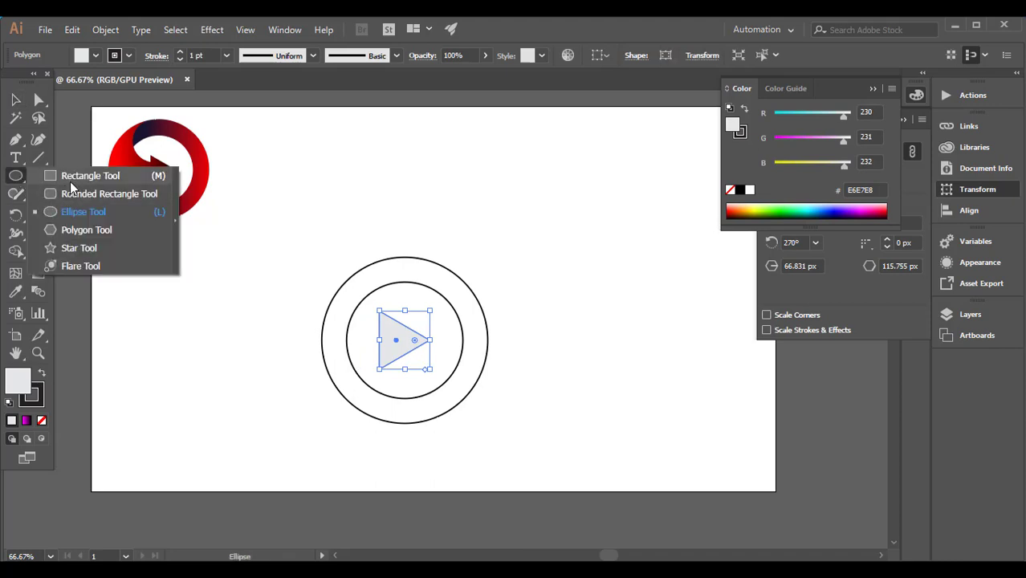
drag(15, 175, 72, 178)
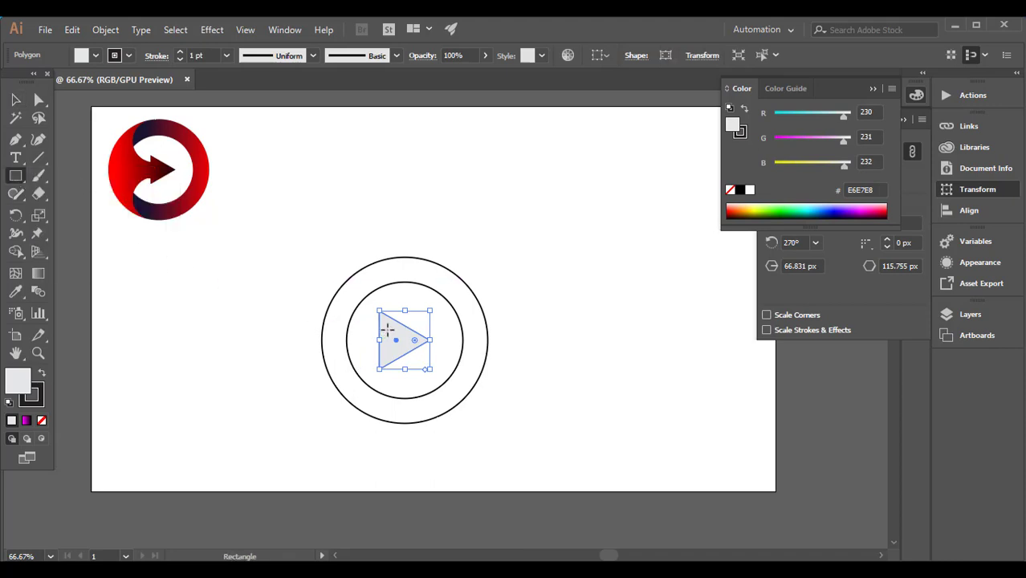
- Draw a rectangle shaft beside the triangle and unite them into one arrow
drag(387, 329, 338, 350)
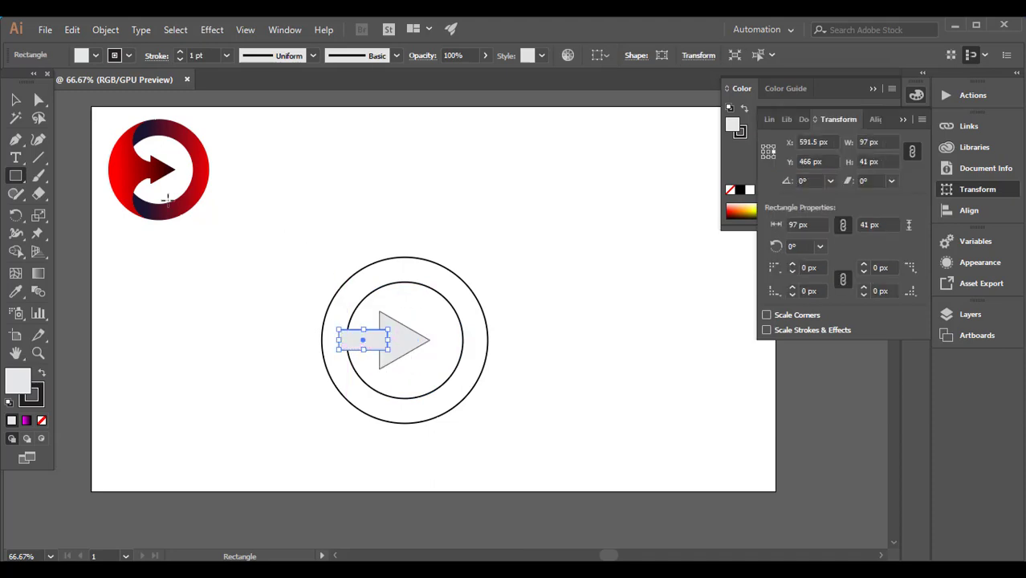
click(15, 100)
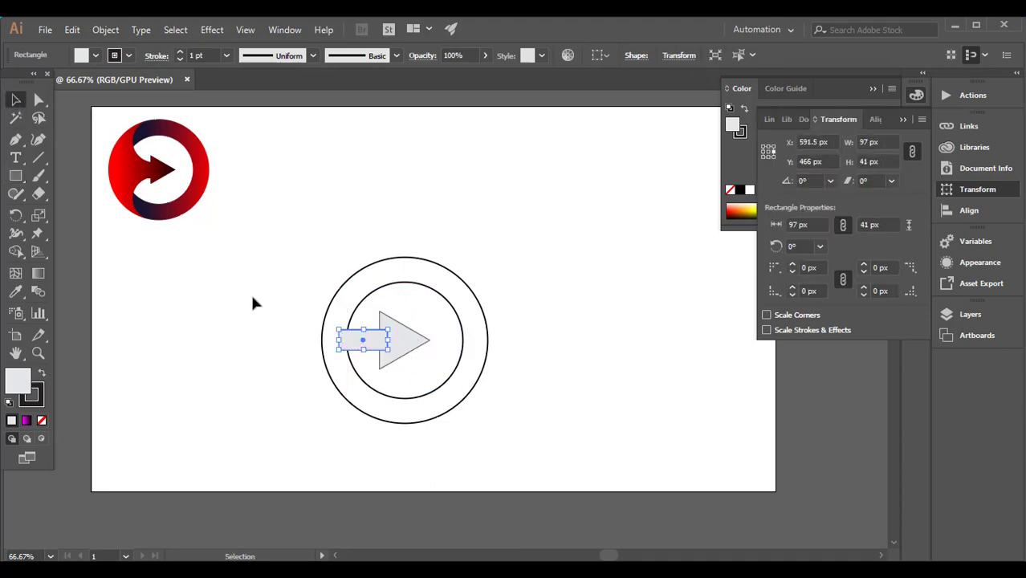
shift+click(415, 332)
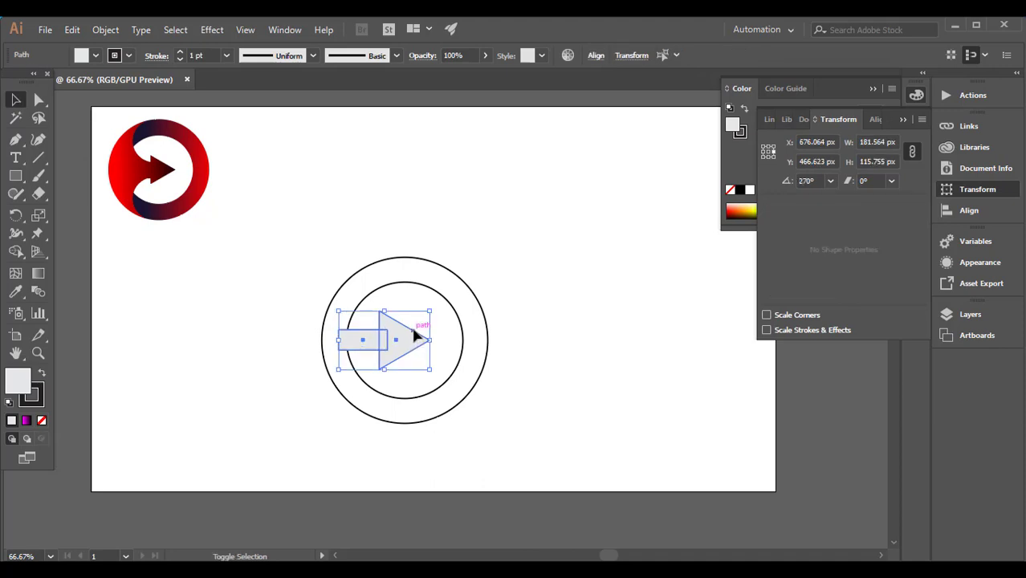
click(902, 120)
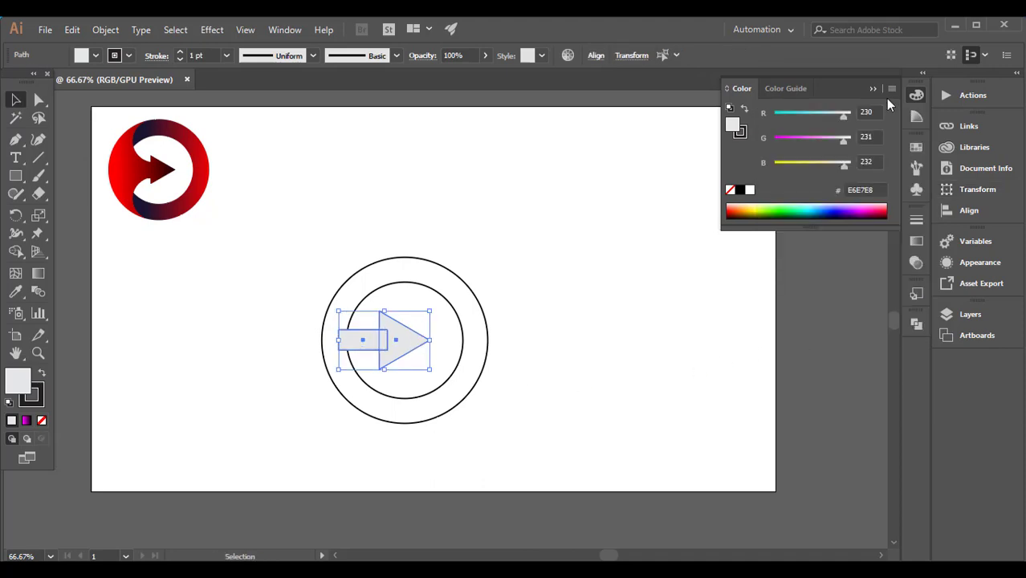
click(916, 326)
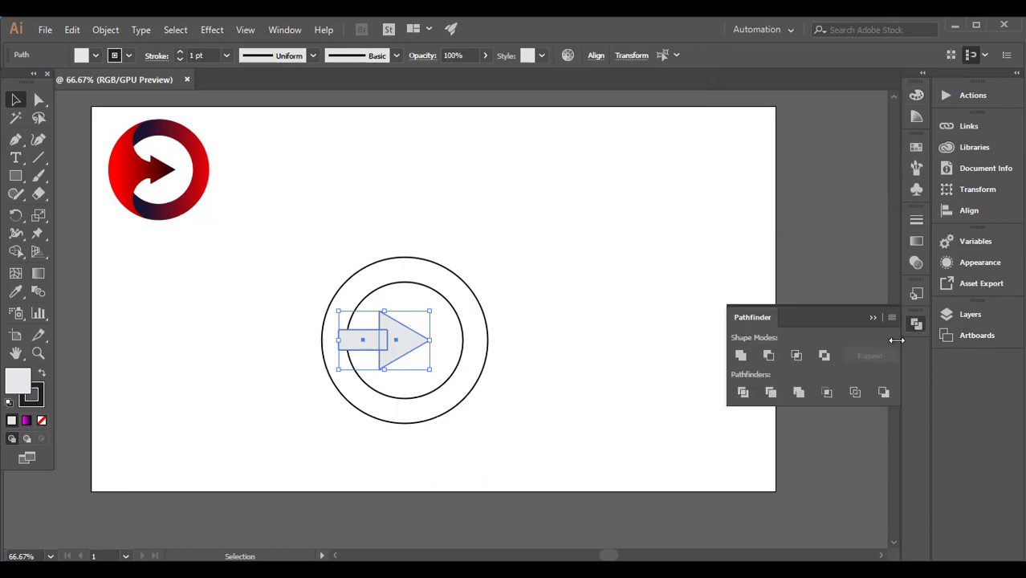
click(742, 356)
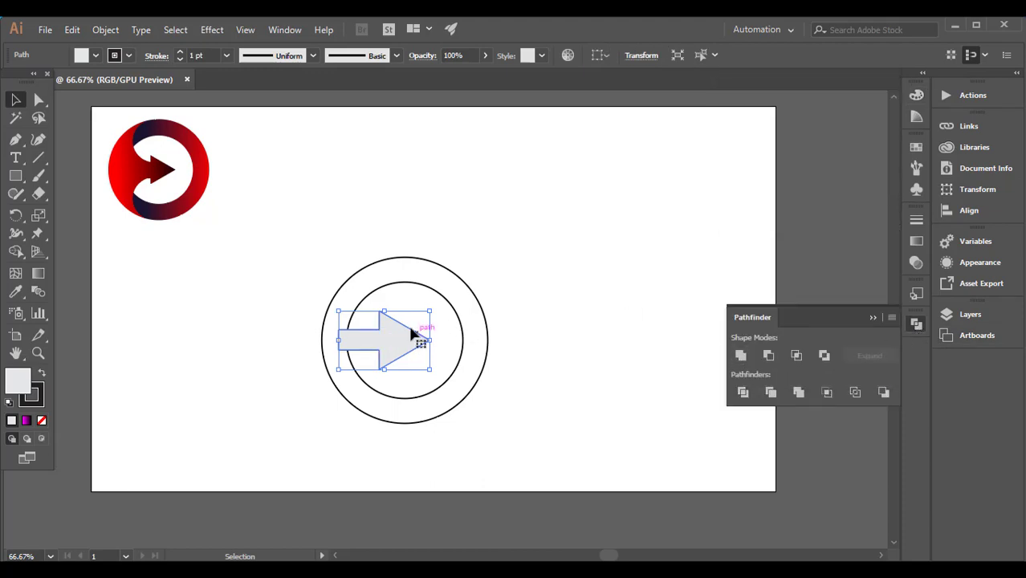
- Cut the arrow out of the inner circle with Pathfinder Minus Front
key(shift)
shift+click(361, 298)
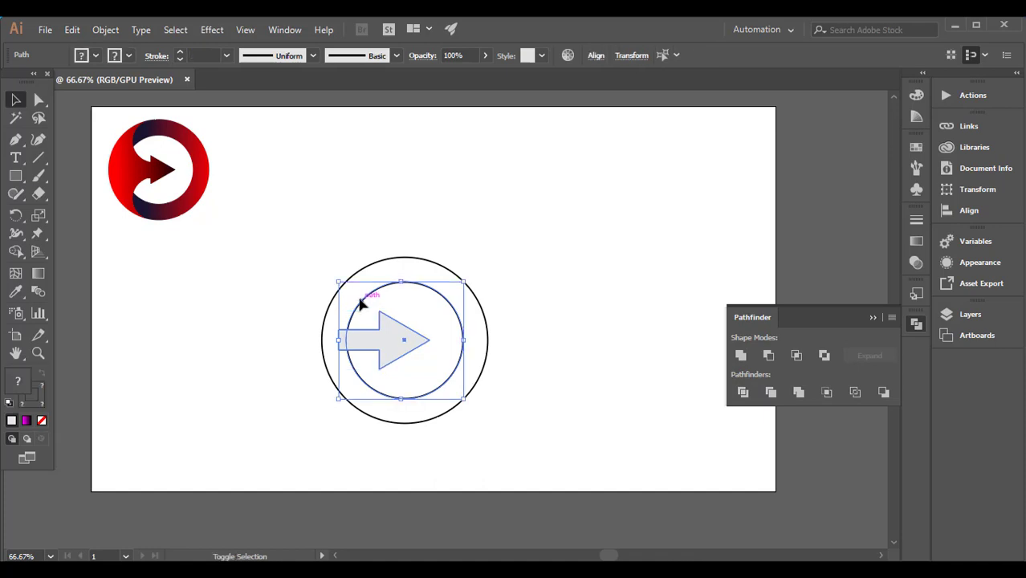
click(767, 358)
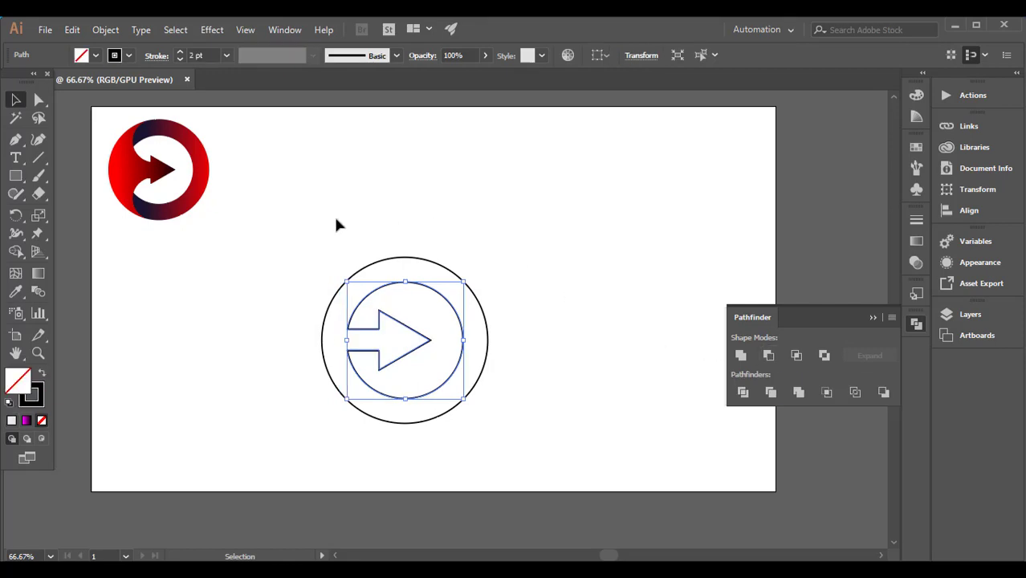
click(318, 231)
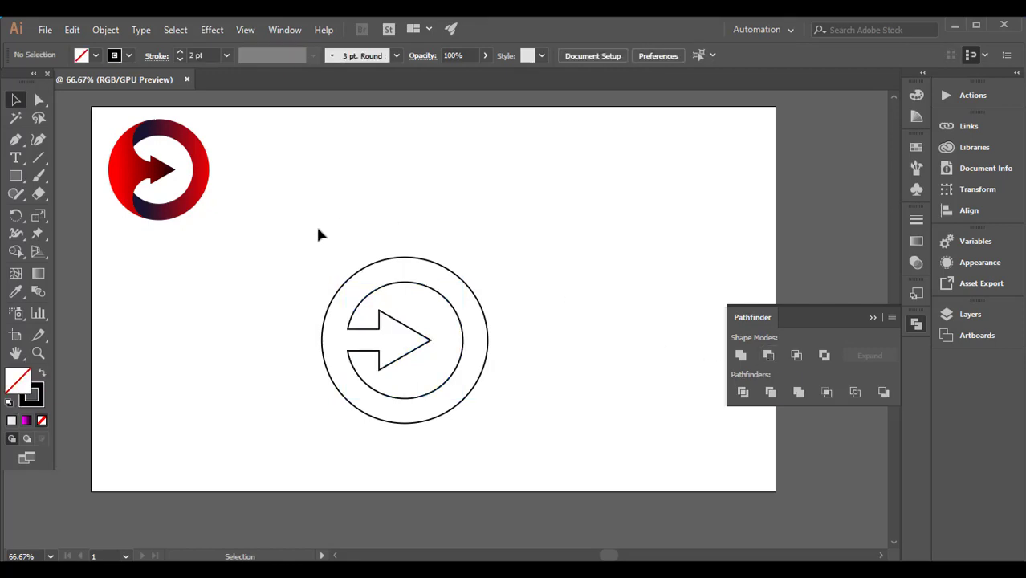
- Draw a small circle at the top of the ring, shifted 30 px left and resized to 144 px
click(16, 176)
click(56, 214)
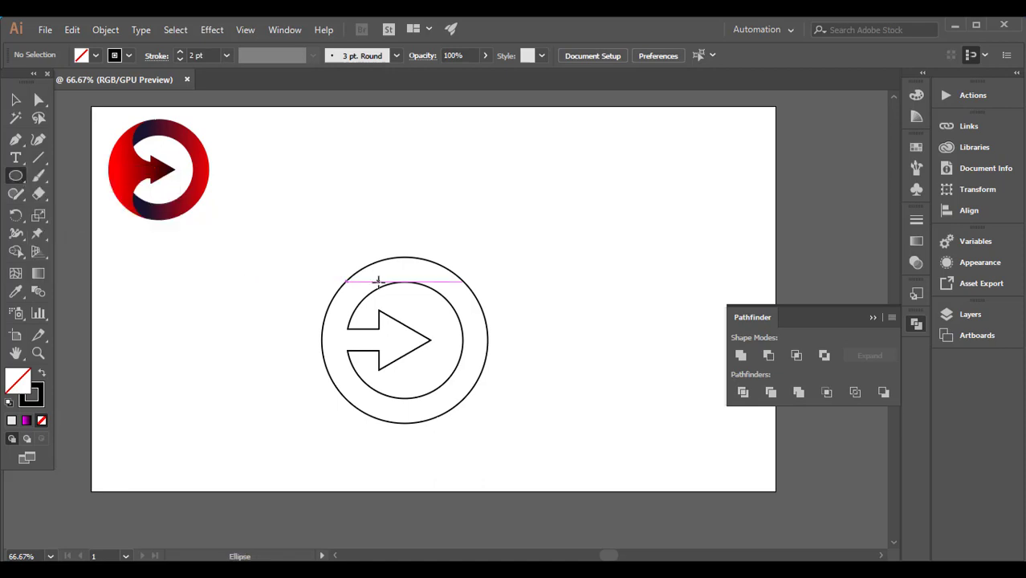
drag(374, 263, 440, 330)
click(15, 100)
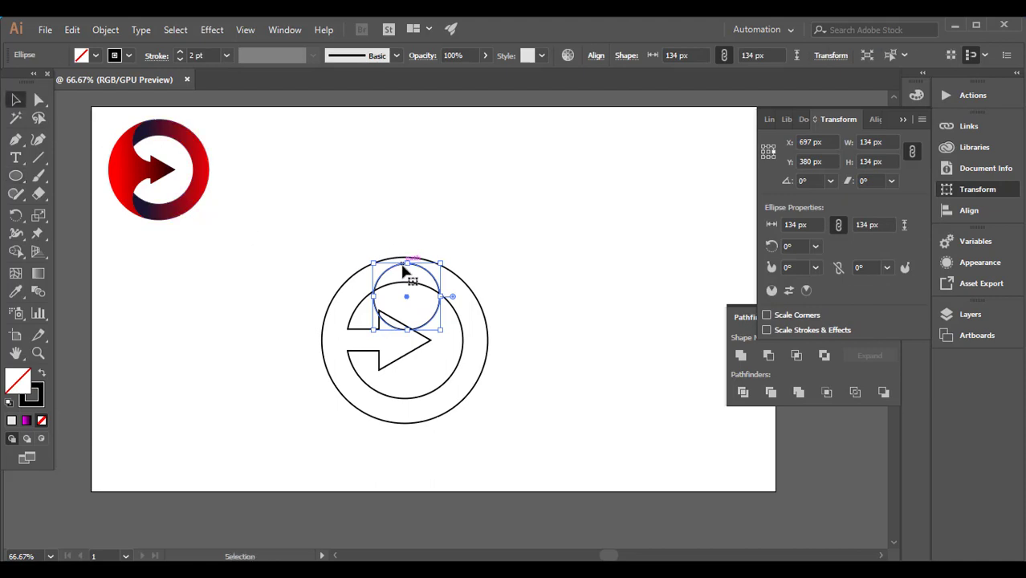
drag(403, 266, 383, 260)
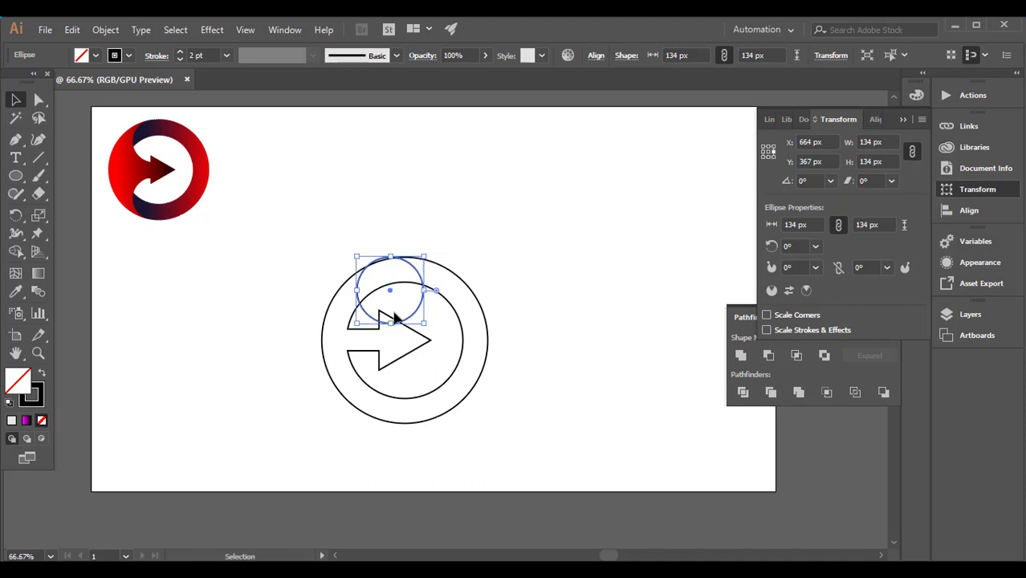
drag(392, 327, 391, 329)
drag(391, 257, 391, 257)
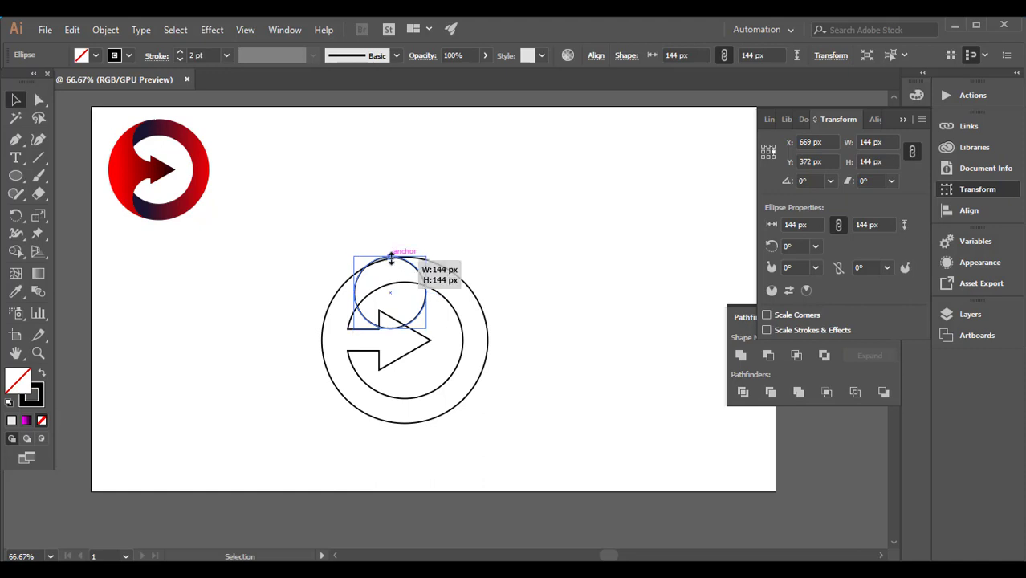
click(392, 225)
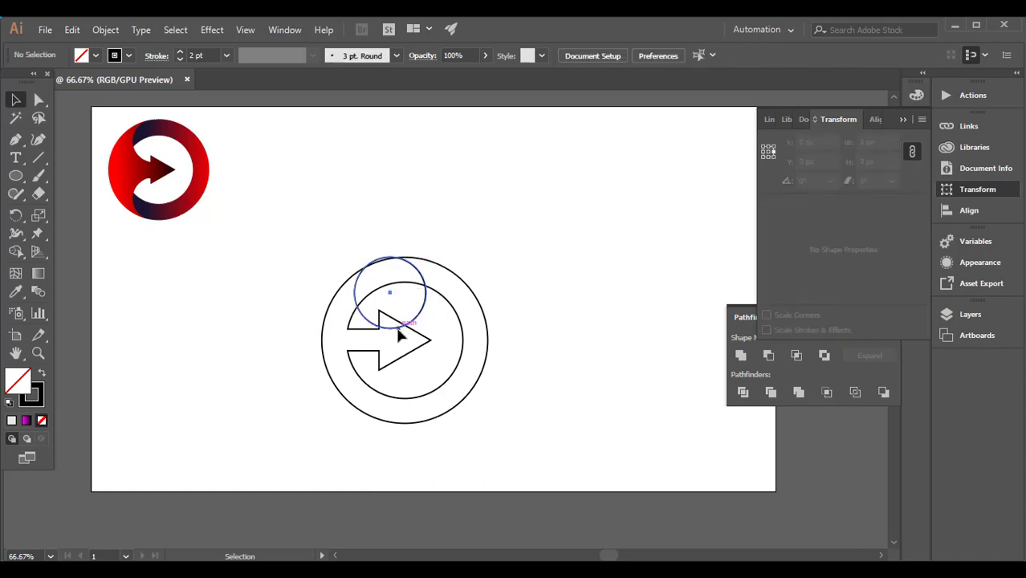
- Duplicate the small circle below the arrow and select all the logo shapes
drag(400, 336, 405, 424)
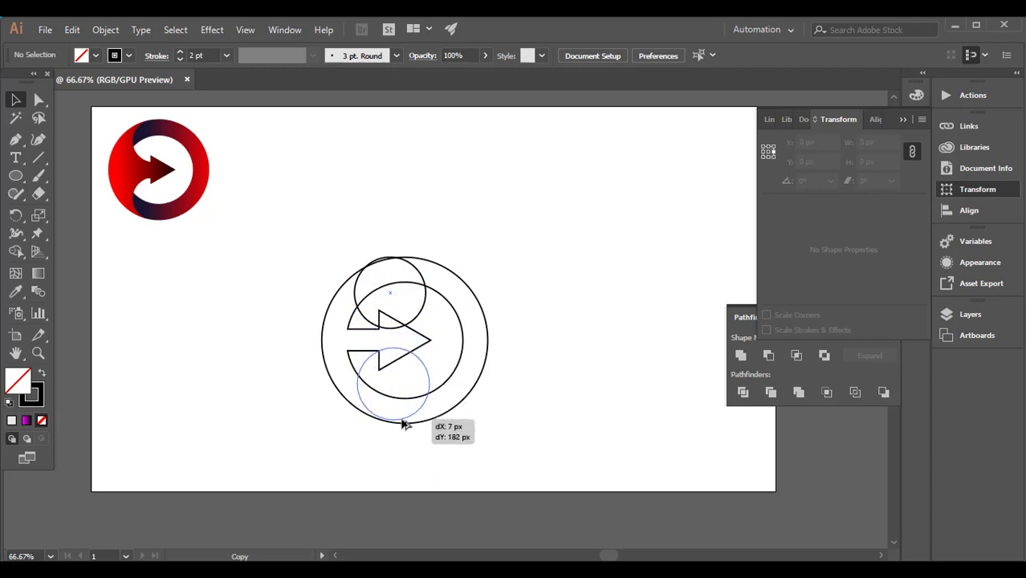
drag(405, 424, 392, 423)
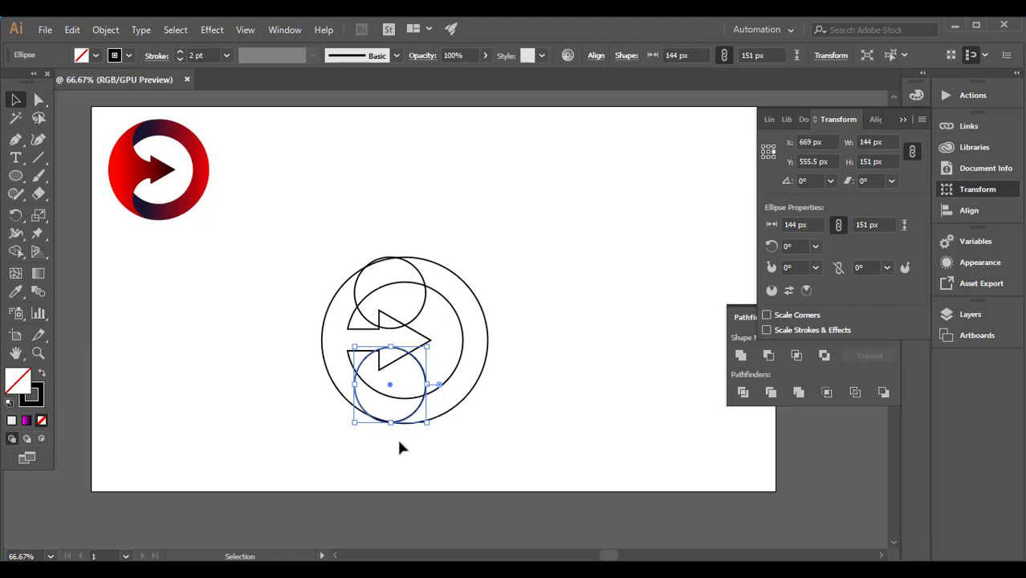
drag(296, 249, 444, 423)
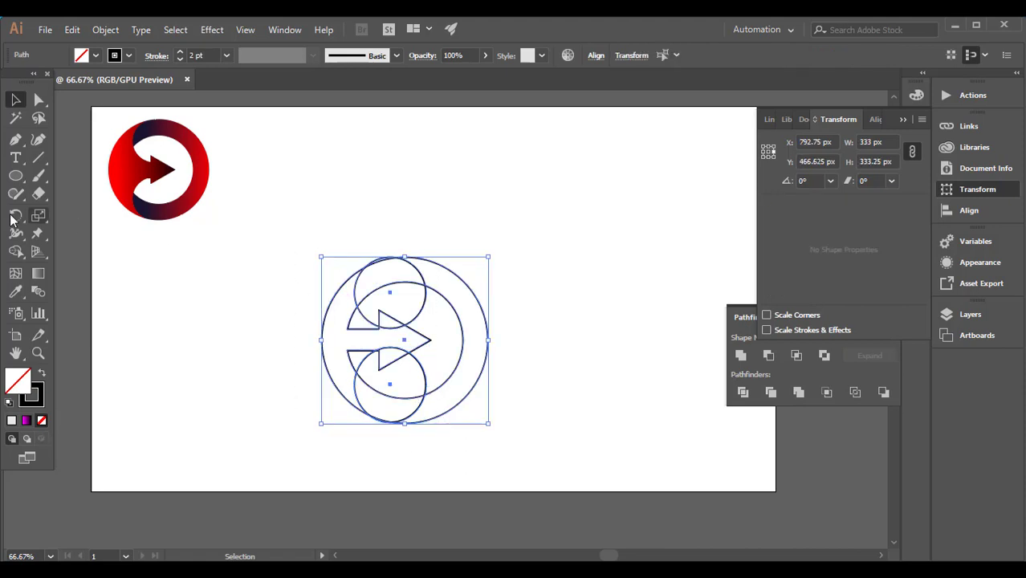
- Use Shape Builder to fuse the left crescent regions and the arrow into one curved-arrow shape
click(16, 251)
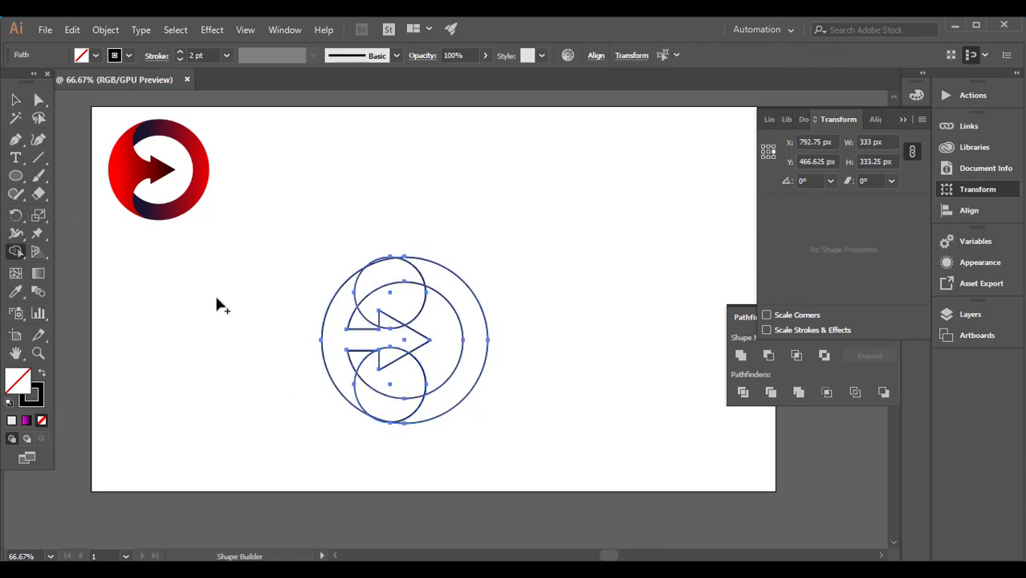
click(348, 305)
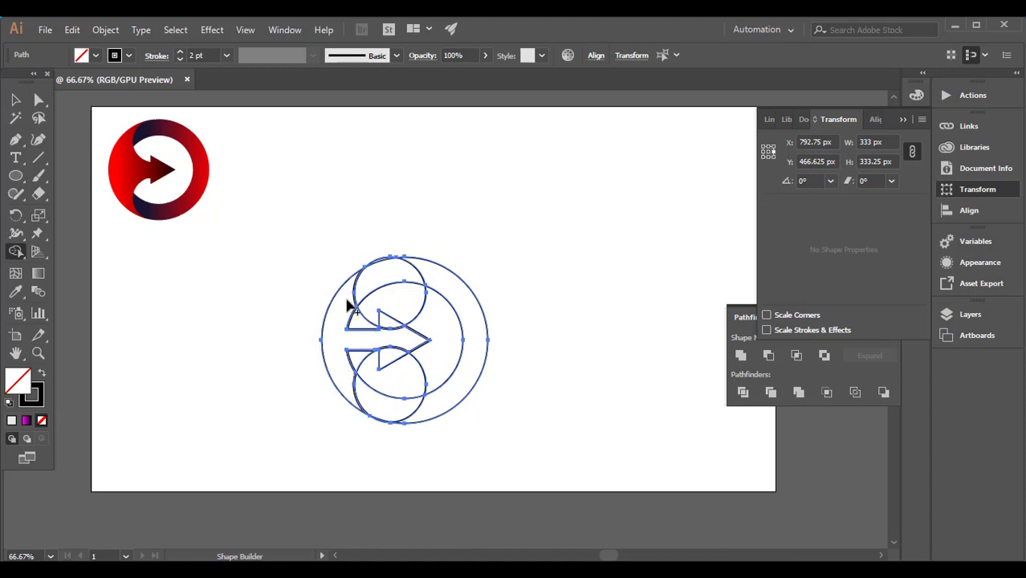
alt+click(383, 341)
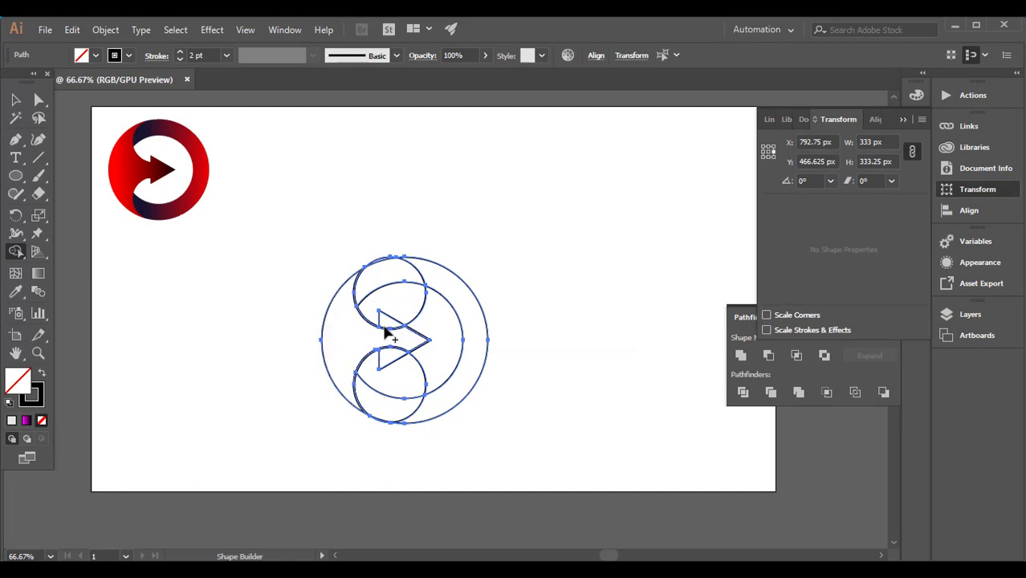
drag(385, 323, 391, 359)
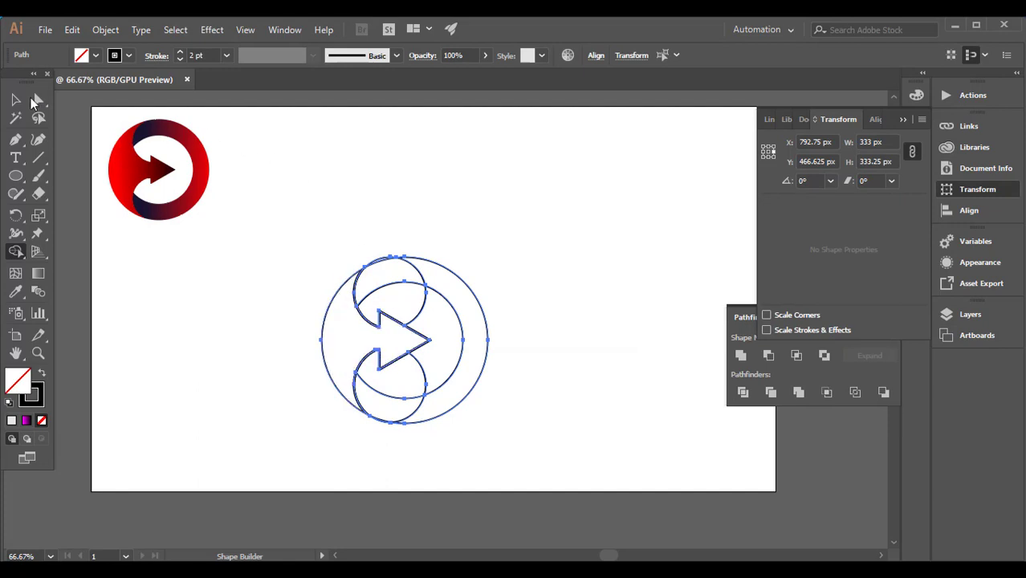
click(16, 99)
click(371, 187)
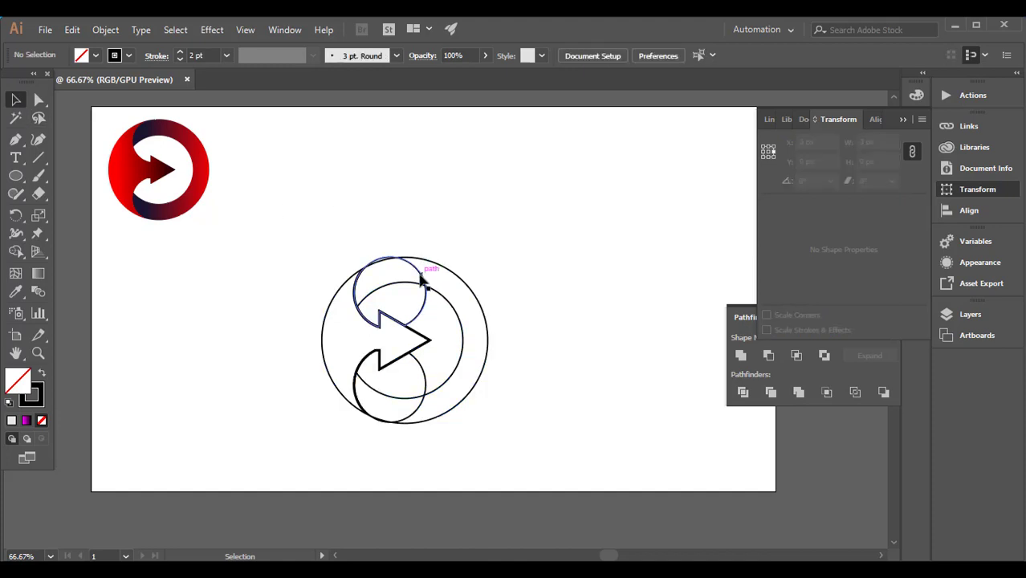
- Move both leftover circle pieces out to the right and select the curved-arrow shape
drag(424, 270, 615, 233)
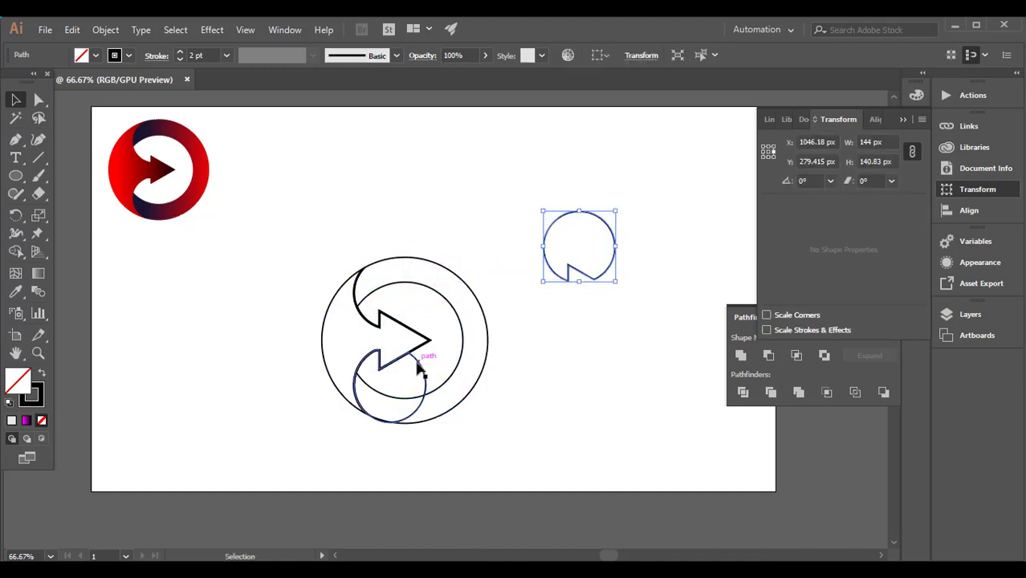
drag(421, 368, 613, 386)
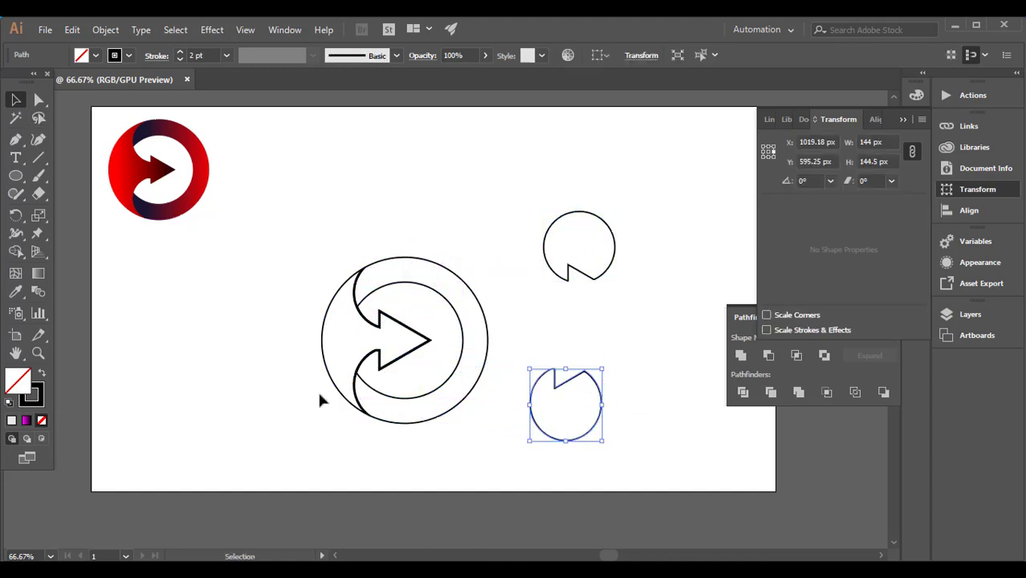
click(332, 369)
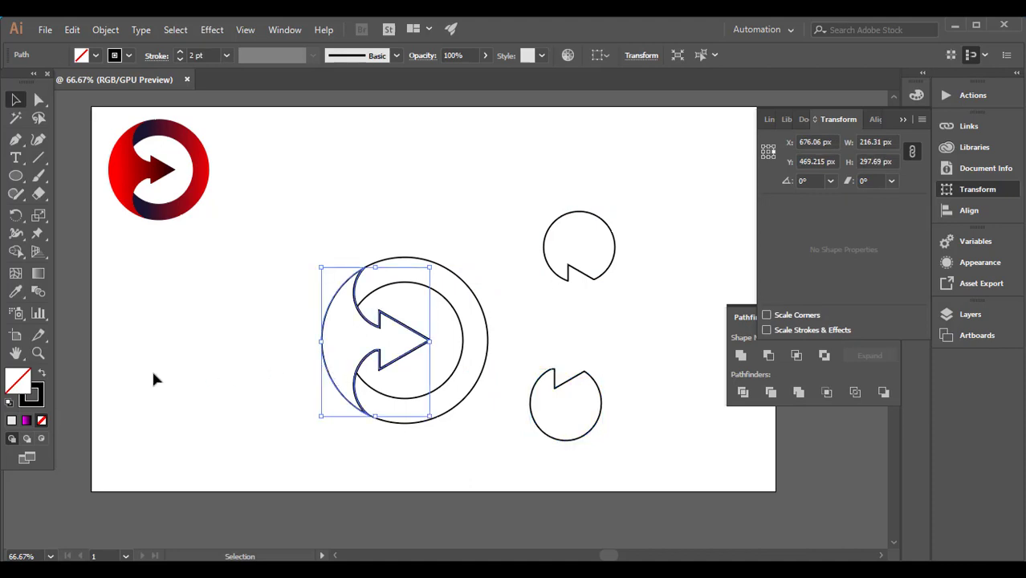
- Remove the curved arrow's outline and eyedrop the small logo's red-to-dark gradient onto it
click(37, 398)
click(42, 421)
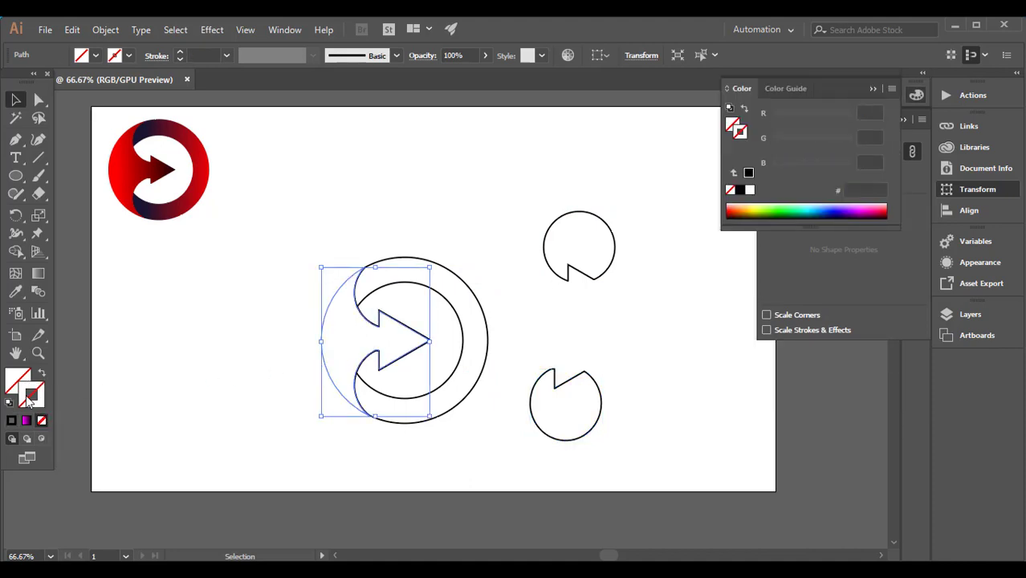
click(9, 401)
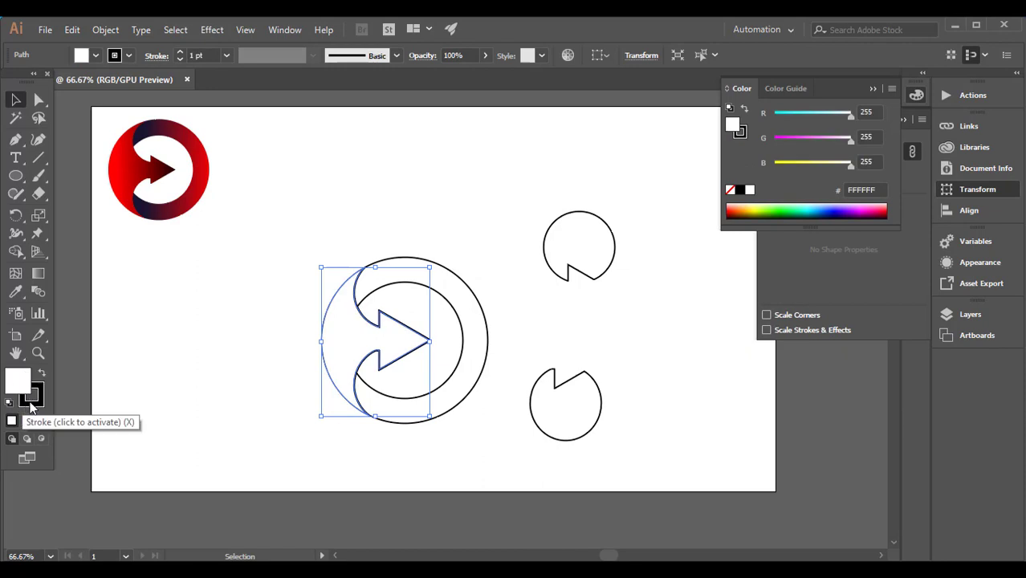
click(42, 421)
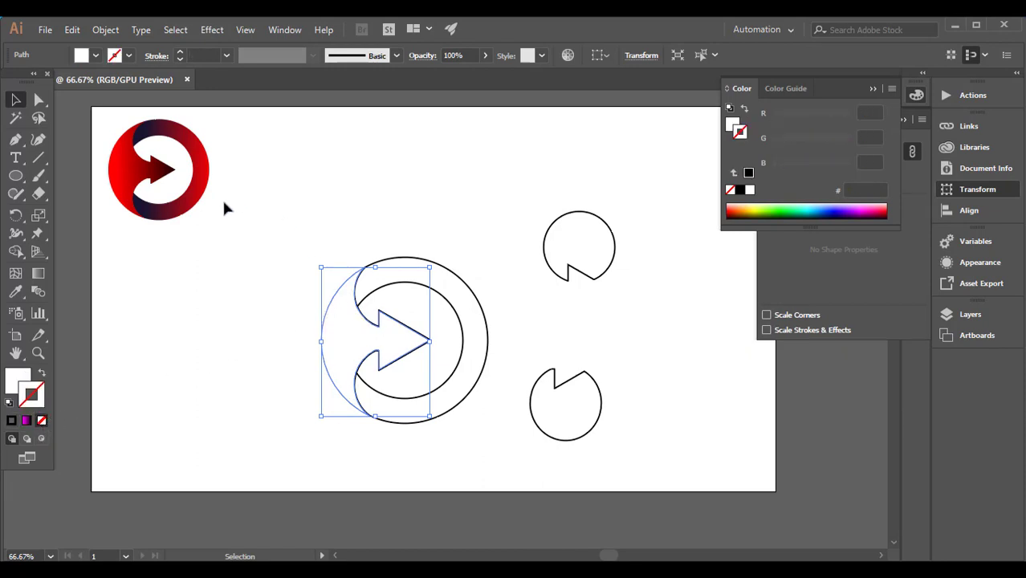
click(15, 291)
click(134, 167)
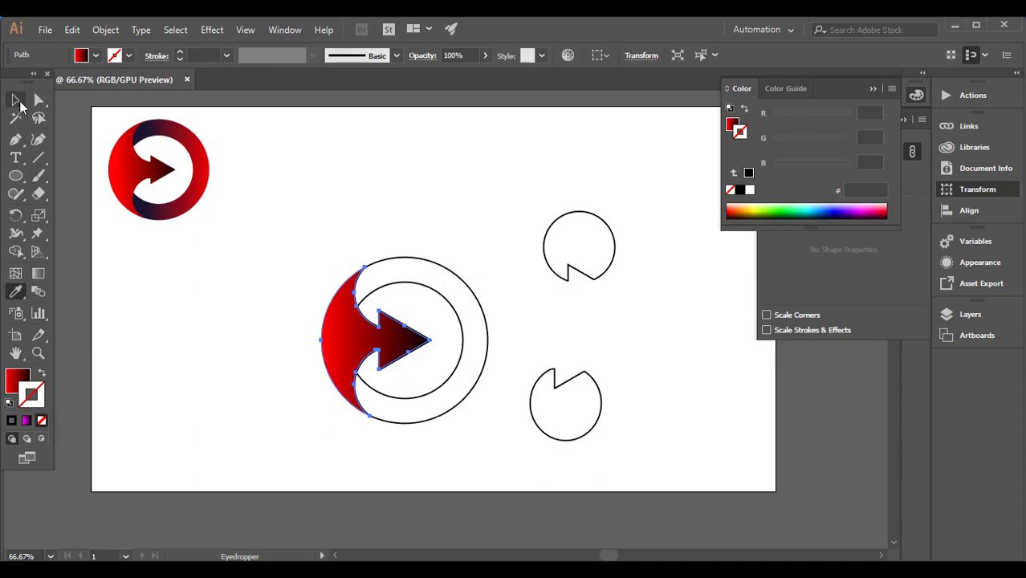
click(16, 100)
- Remove the inner circle from the ring and eyedrop the small logo's gradient onto the ring
click(472, 335)
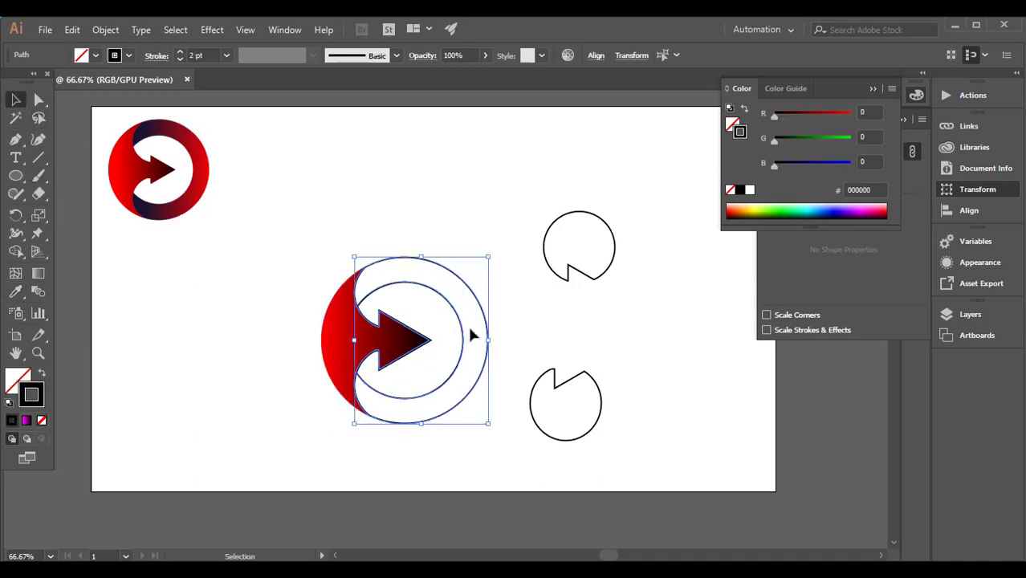
click(15, 252)
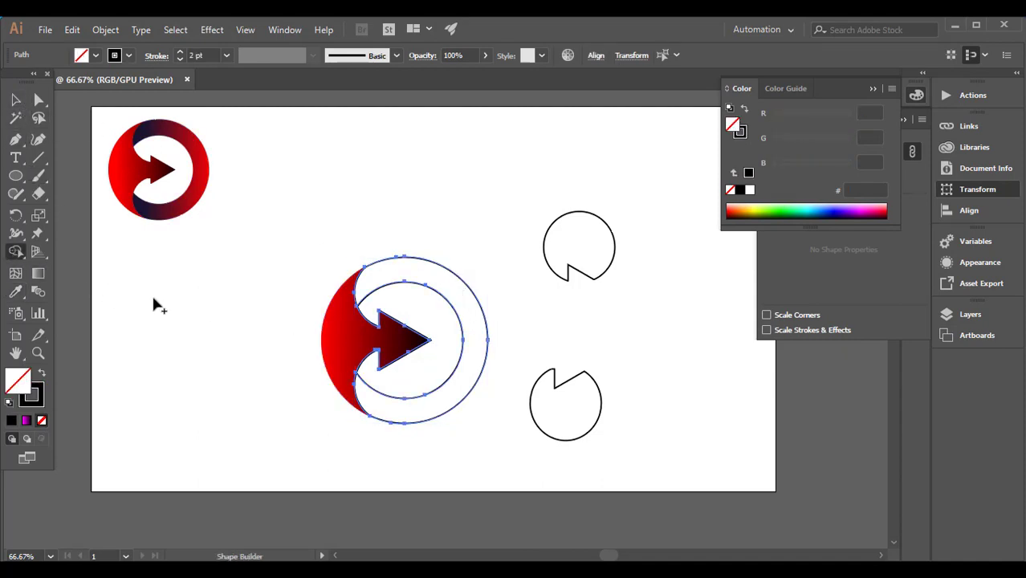
alt+click(428, 314)
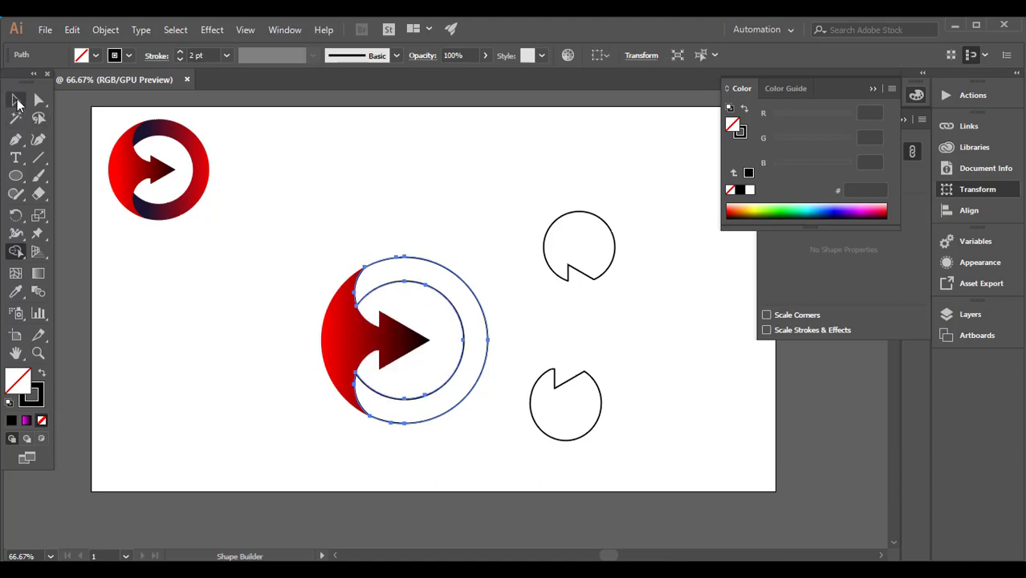
click(16, 100)
click(15, 291)
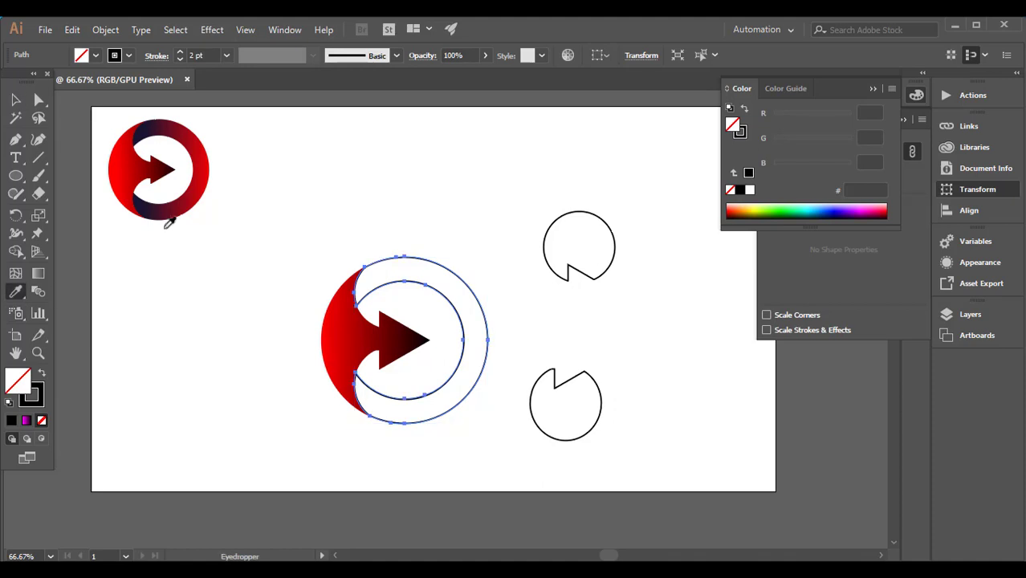
click(183, 207)
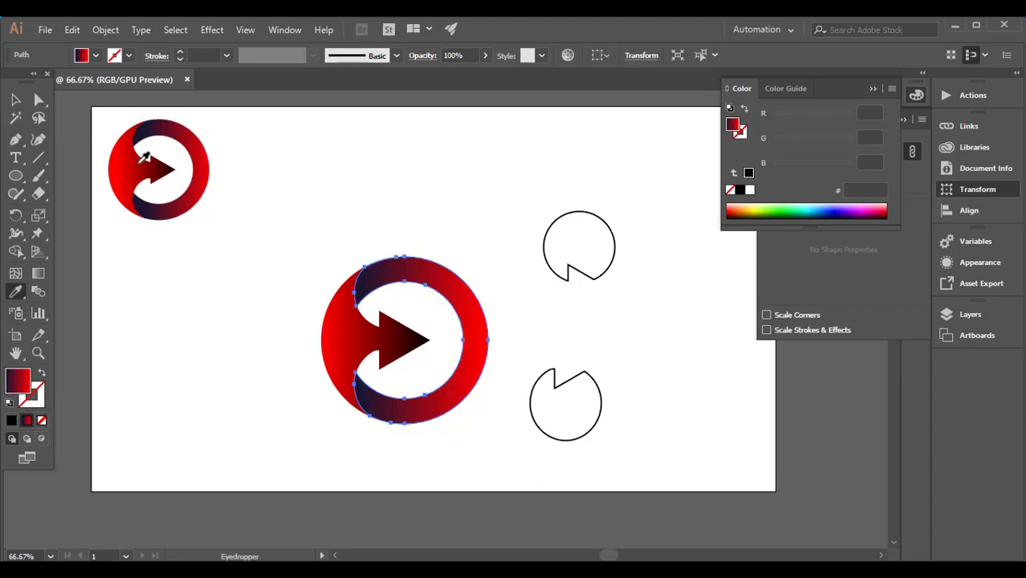
- Delete the two leftover circle pieces
click(15, 99)
drag(546, 225, 635, 425)
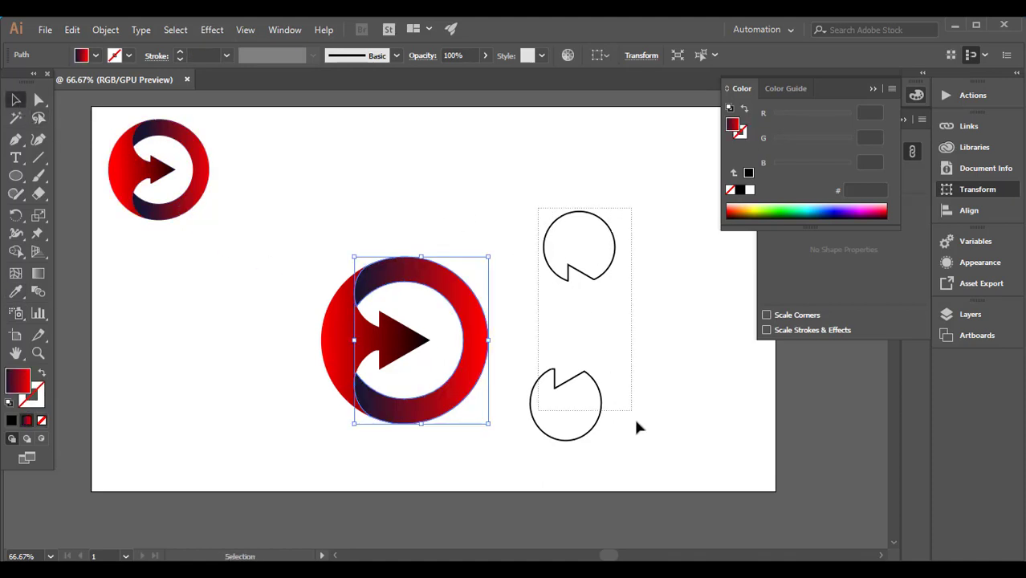
key(Delete)
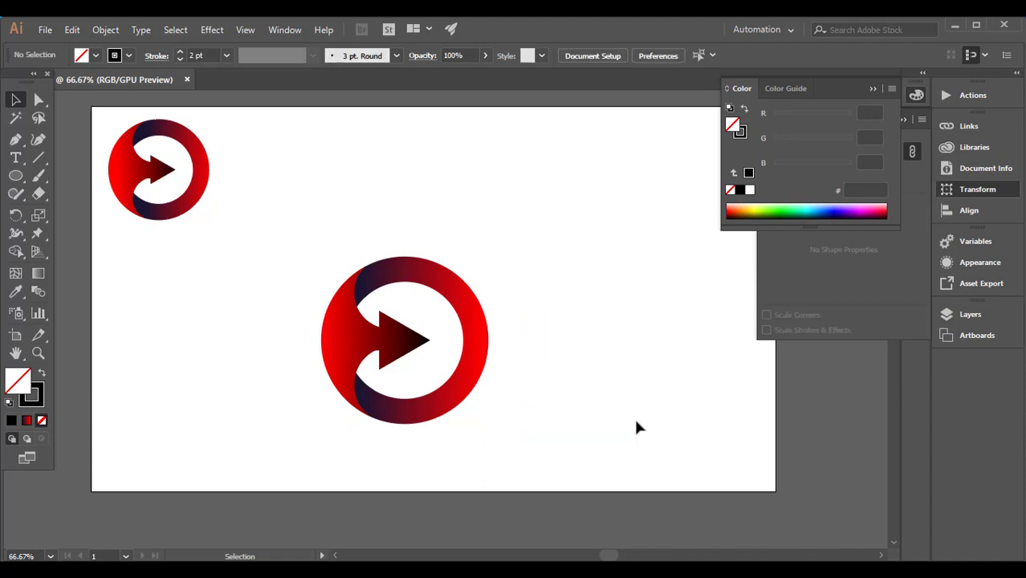
- Move the large logo up to the right and group its pieces
double_click(460, 303)
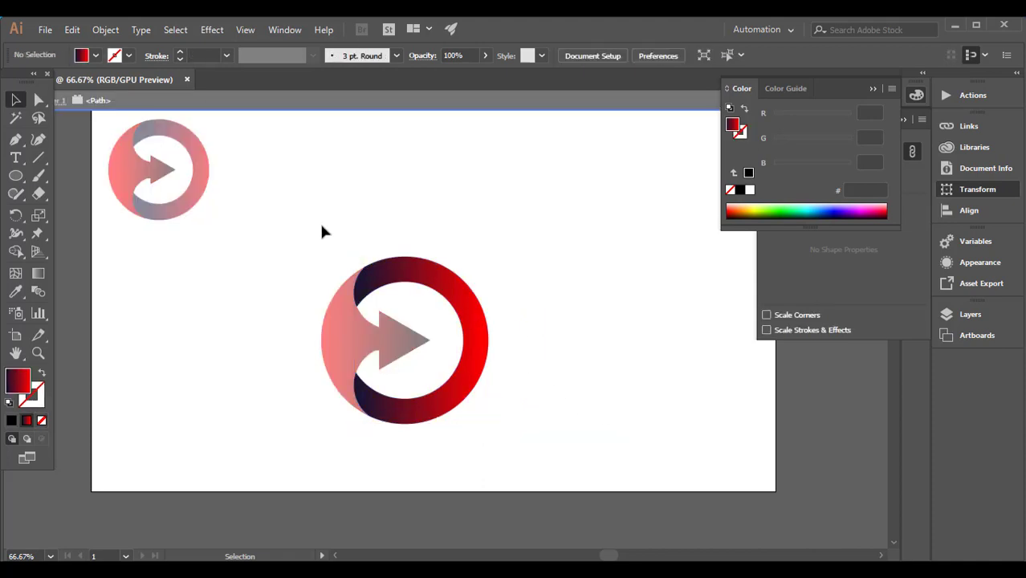
double_click(335, 246)
click(406, 349)
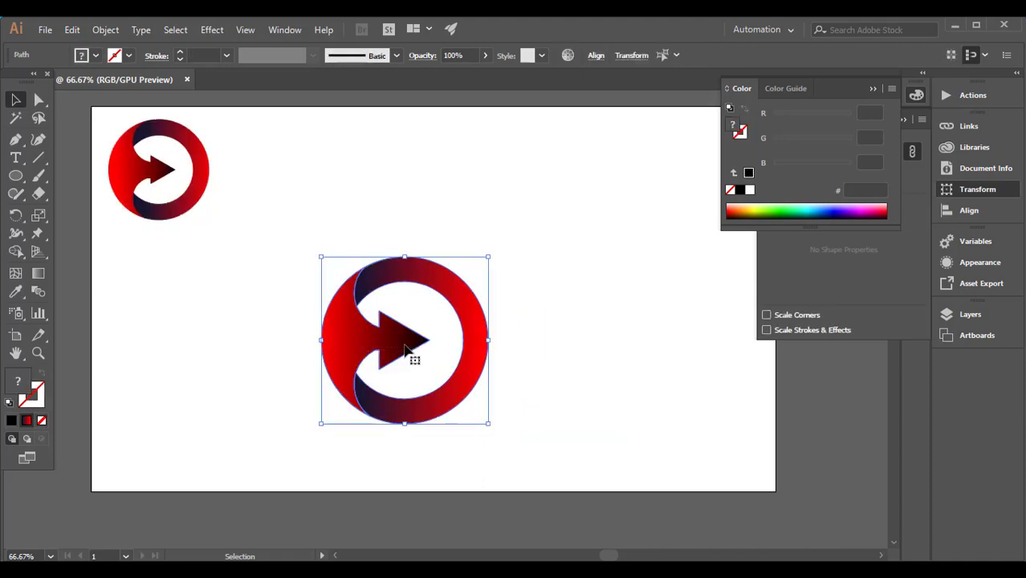
drag(405, 350, 514, 219)
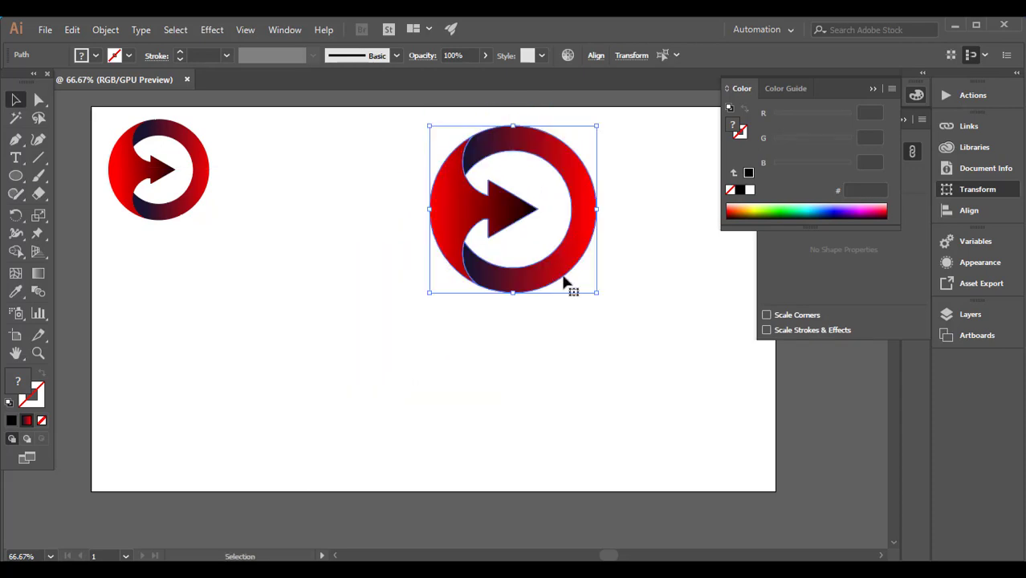
right_click(493, 270)
click(532, 361)
click(518, 297)
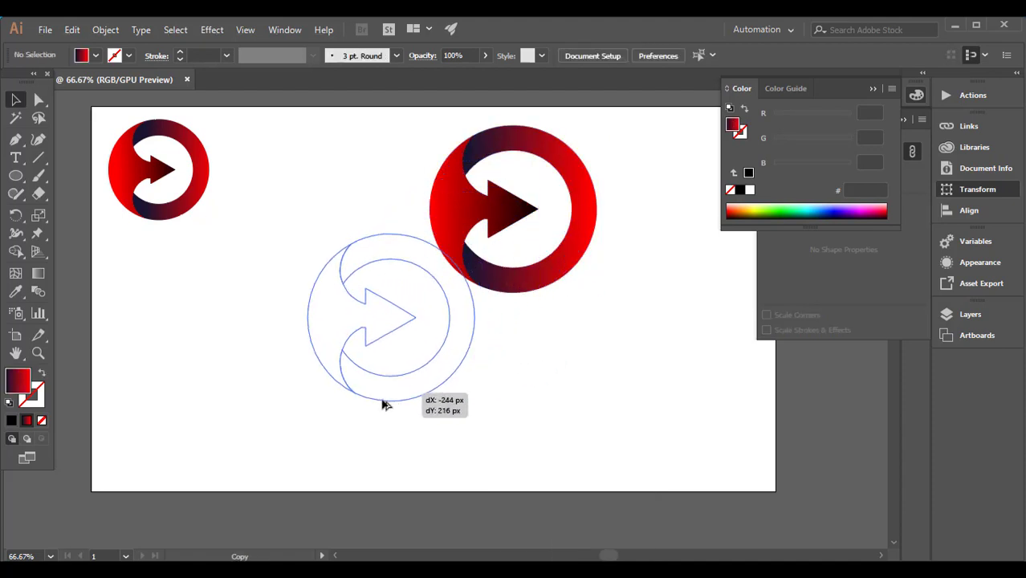
- Place an ungrouped copy of the logo at lower left and select its left arrow piece
drag(518, 293, 347, 422)
right_click(371, 396)
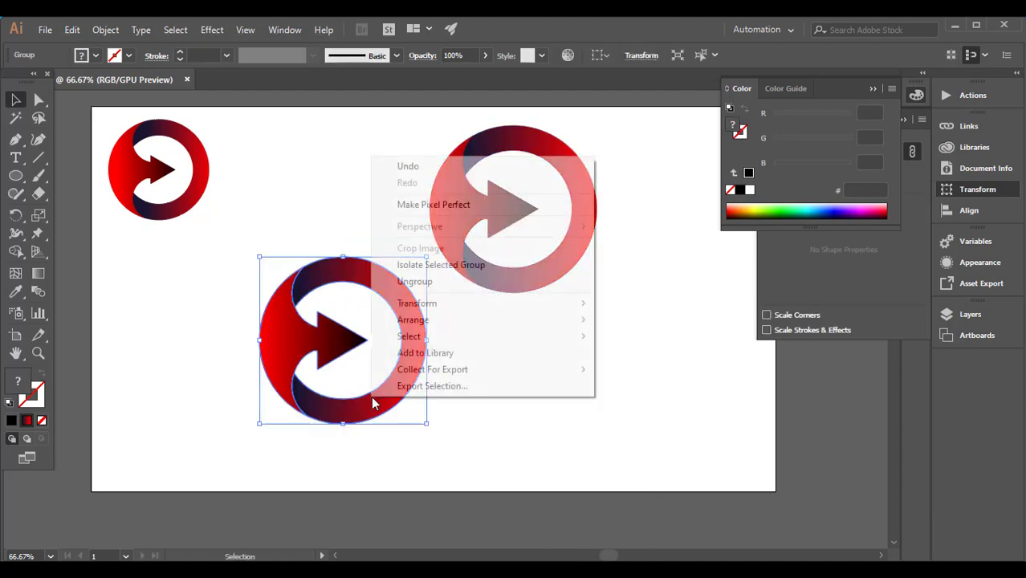
click(430, 282)
click(507, 347)
click(340, 351)
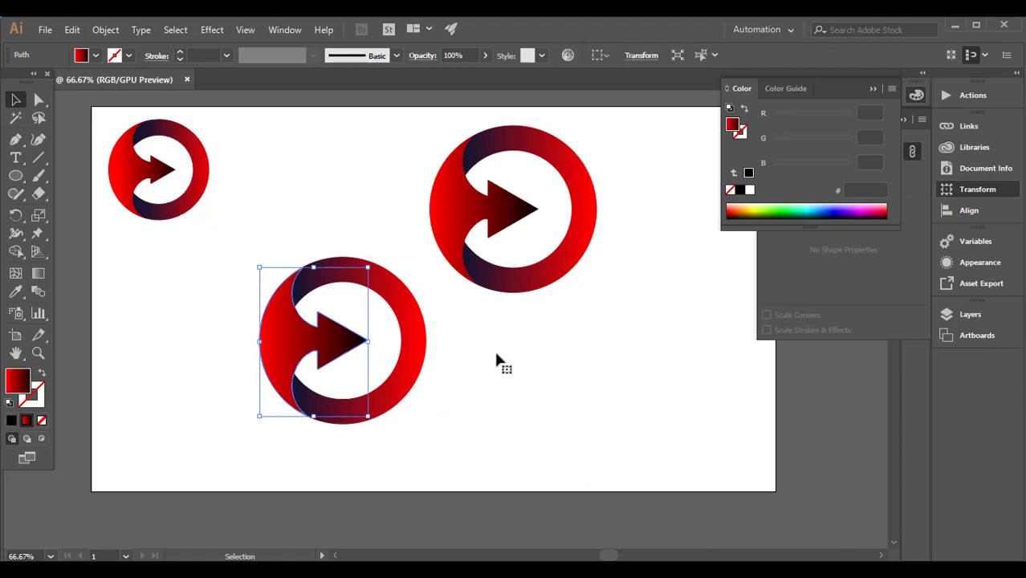
- Give the copy's curved arrow a yellow-to-orange gradient, dropping the black end stop
click(874, 90)
click(902, 120)
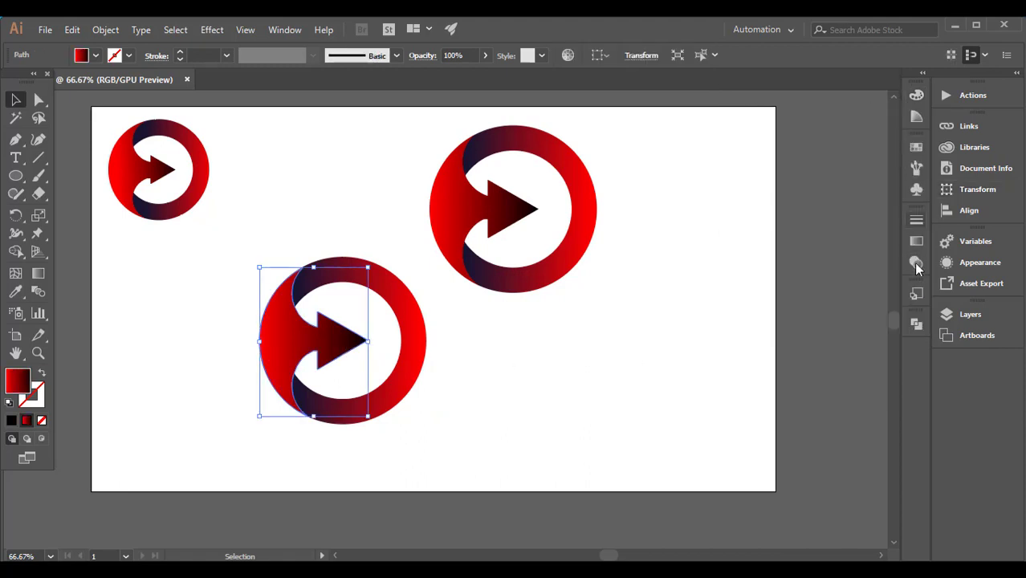
click(916, 242)
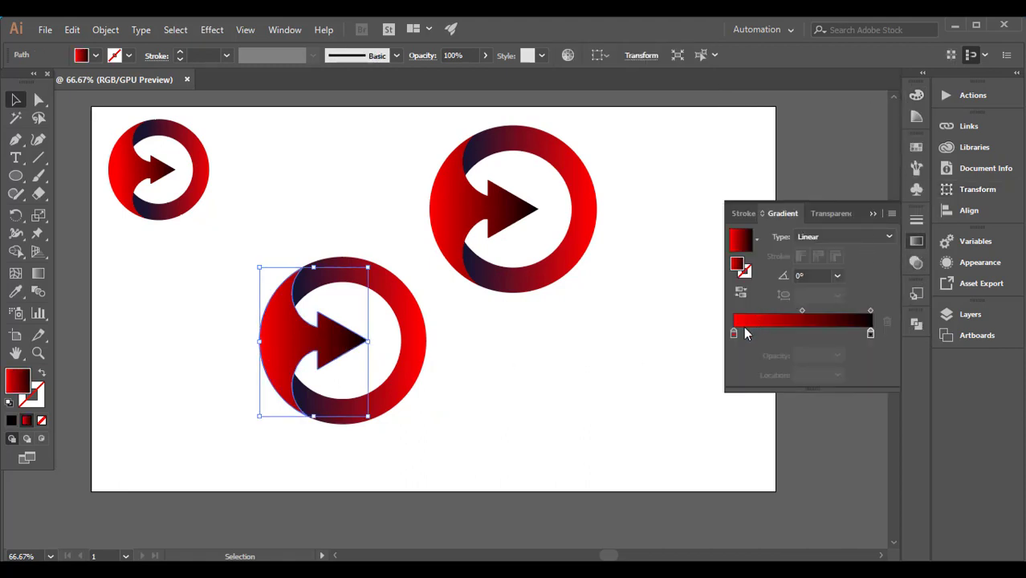
click(916, 147)
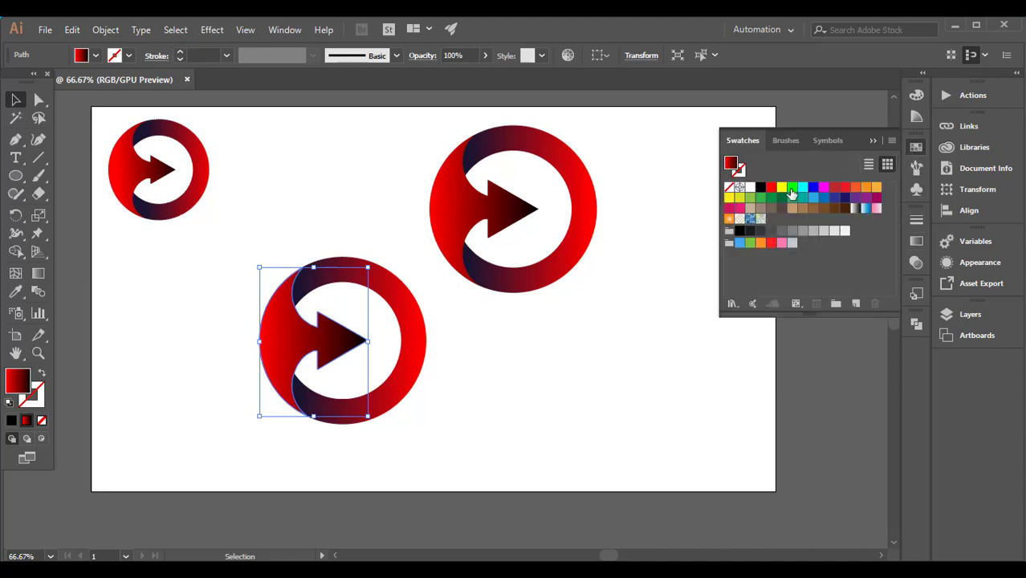
click(916, 240)
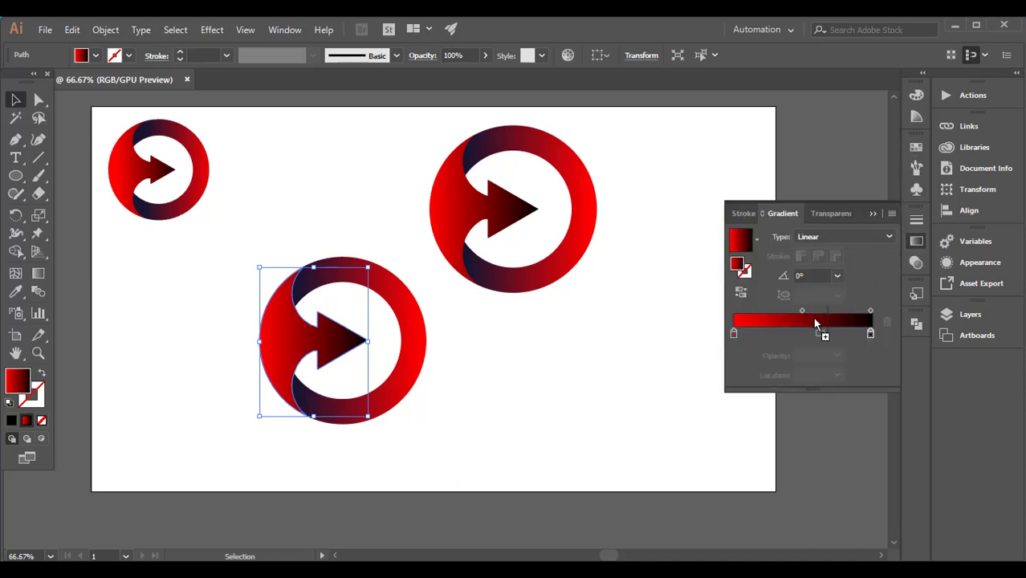
drag(733, 333, 743, 333)
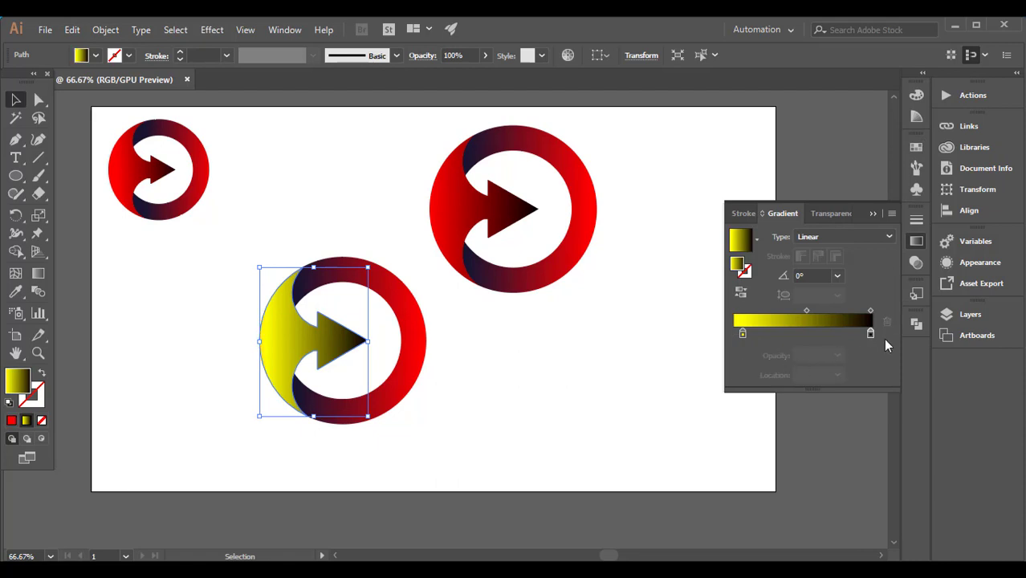
click(916, 149)
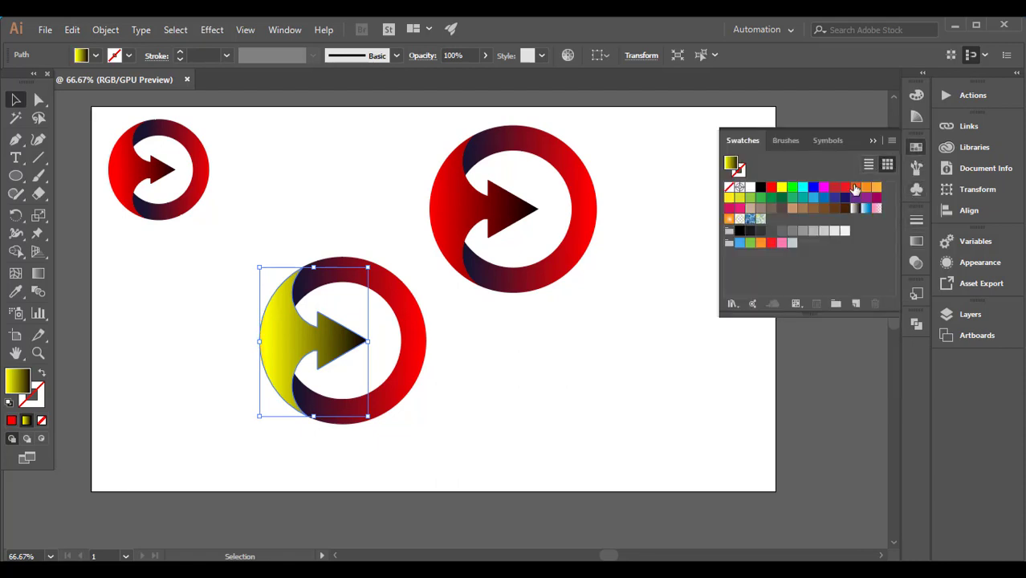
click(916, 241)
click(870, 333)
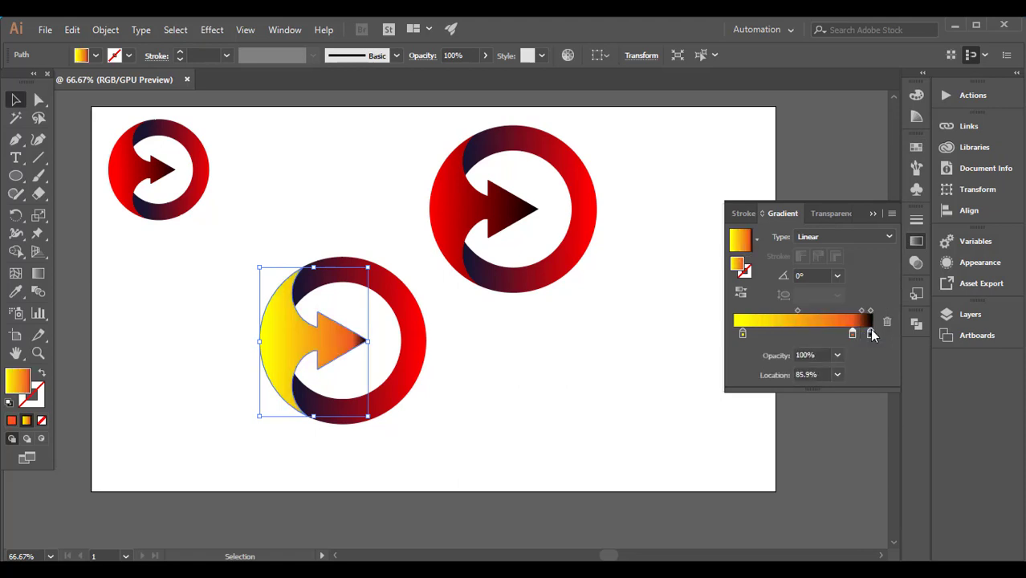
mouse_move(870, 333)
mouse_down()
mouse_move(873, 362)
mouse_move(872, 336)
mouse_up()
click(421, 378)
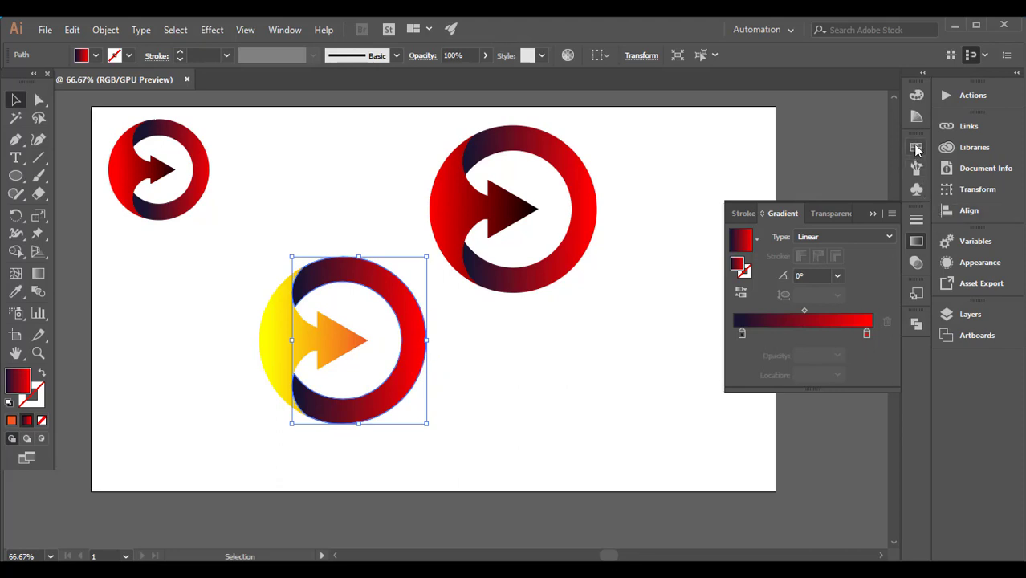
- Give the ring an orange-red to yellow gradient, then raise ring and arrow half 15 px
click(916, 148)
click(858, 188)
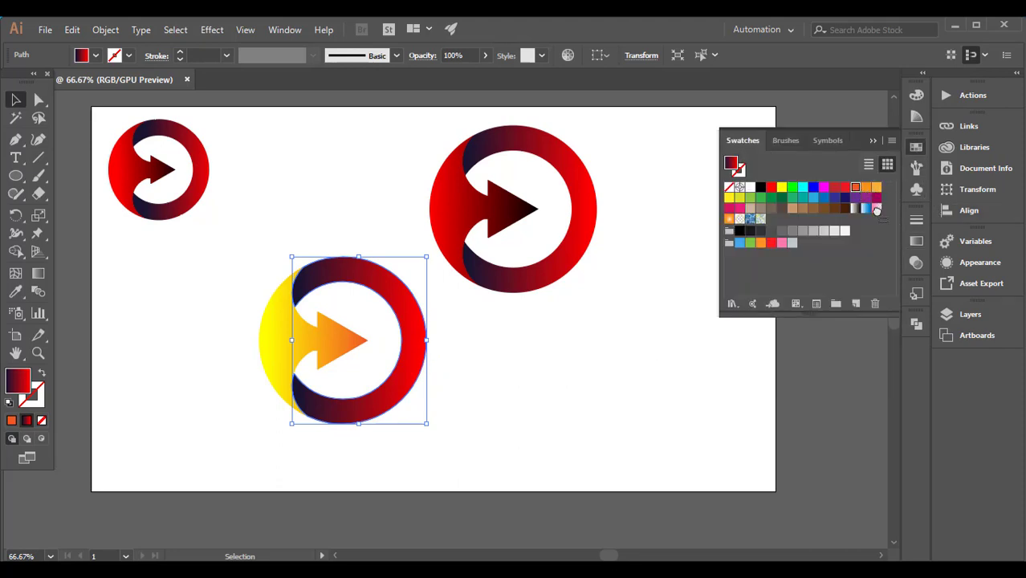
click(916, 241)
click(754, 333)
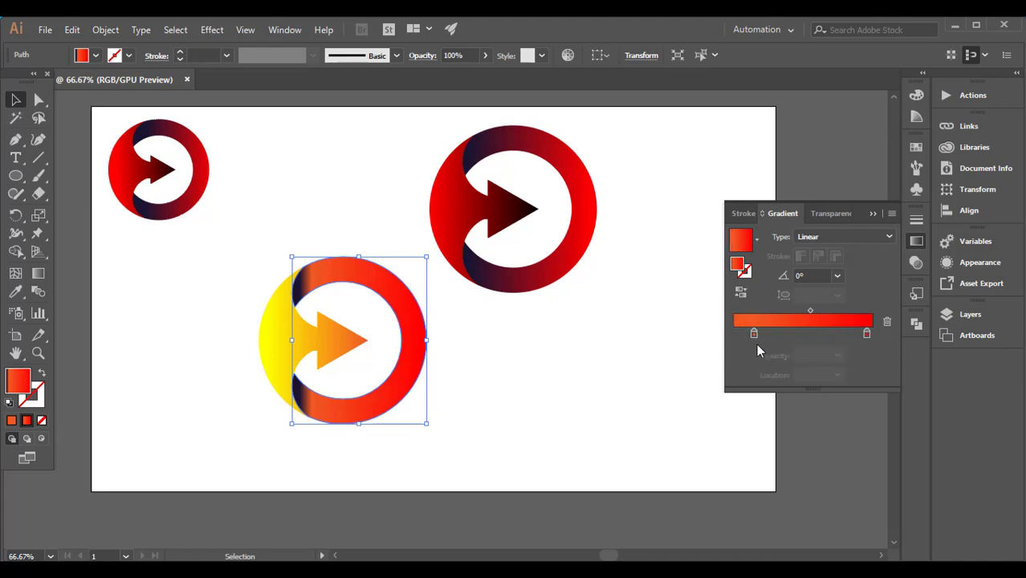
drag(754, 335, 728, 346)
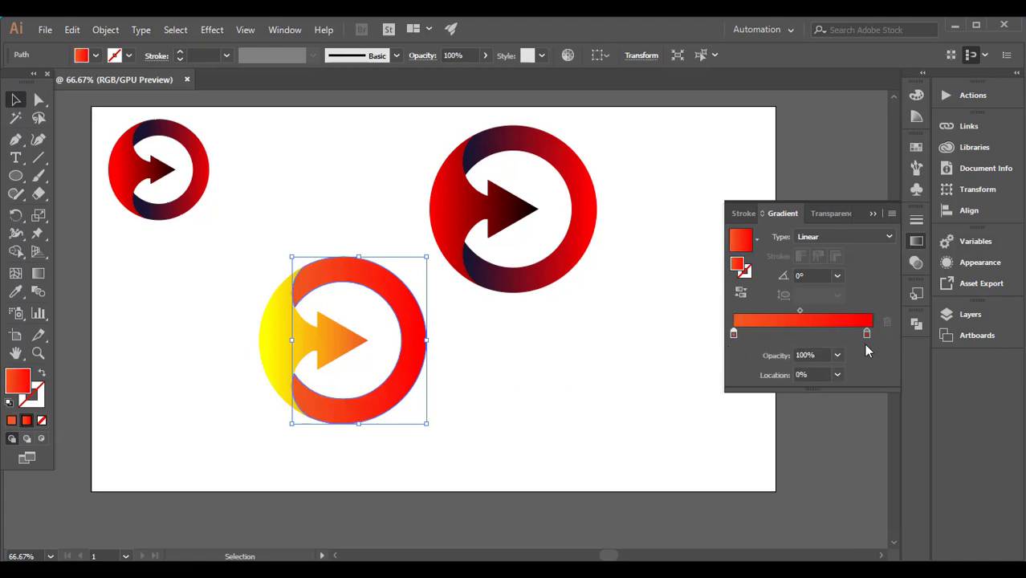
click(916, 147)
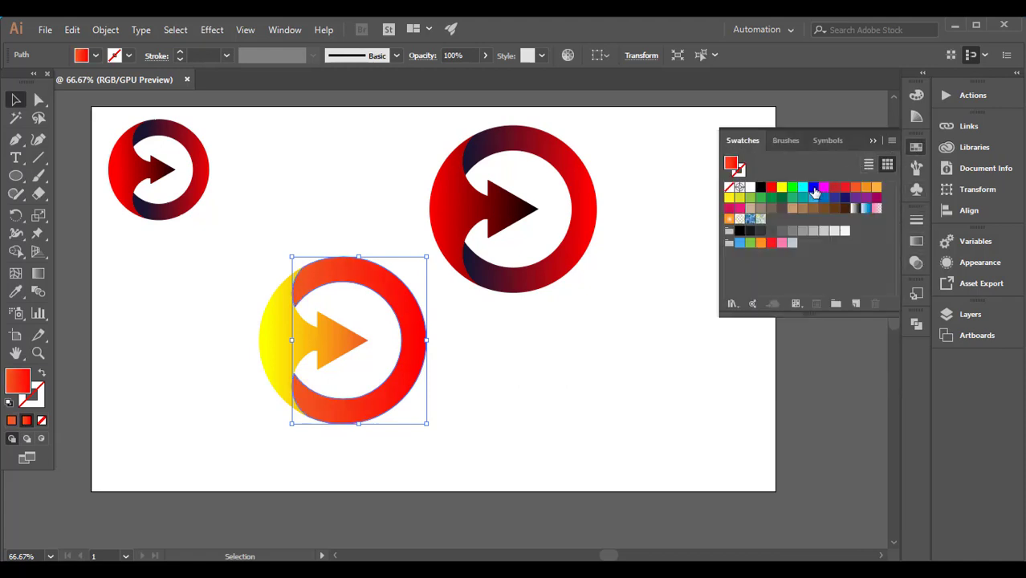
click(917, 241)
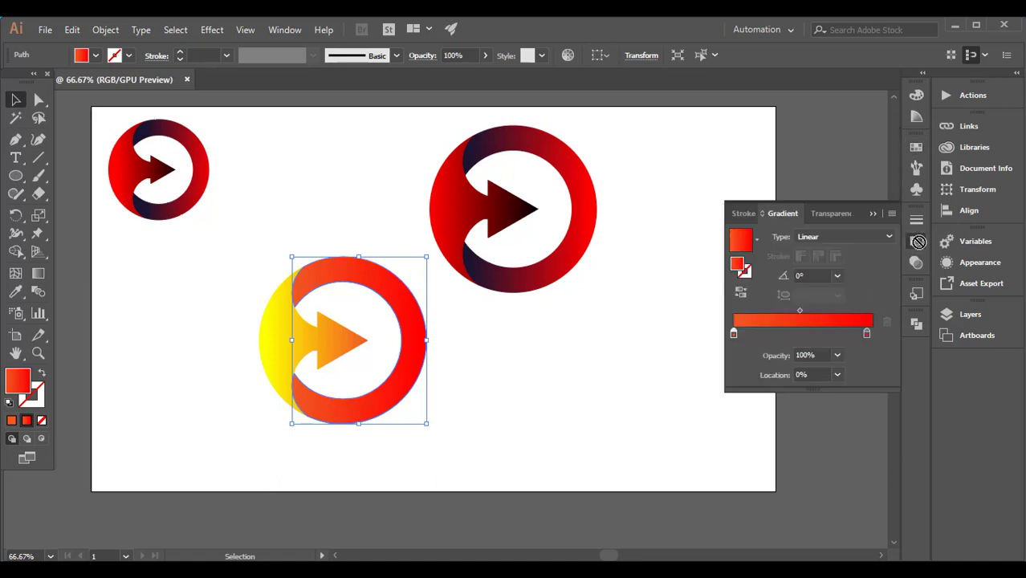
mouse_move(868, 319)
mouse_down()
mouse_move(861, 347)
mouse_move(873, 334)
mouse_up()
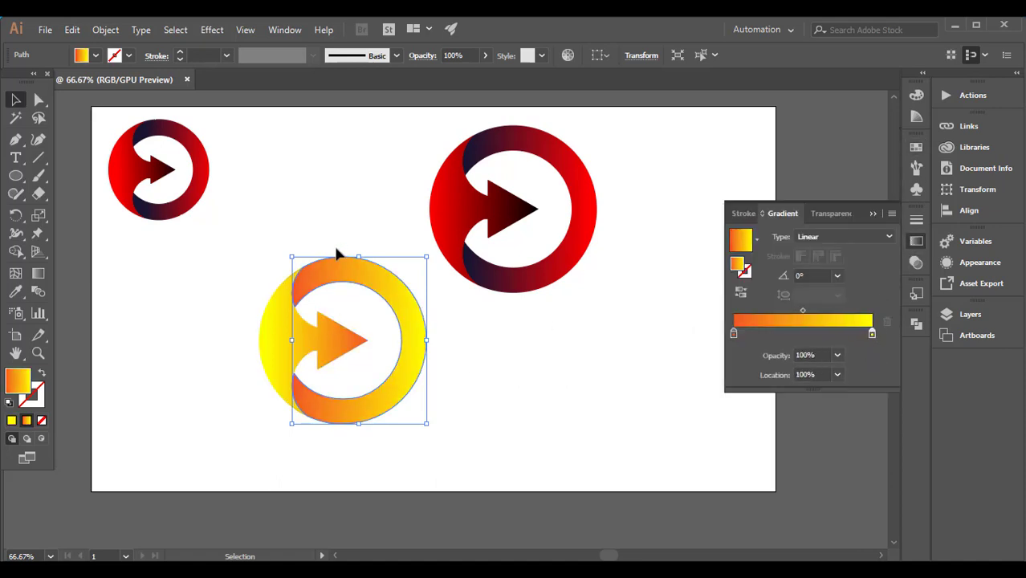
shift+click(342, 346)
drag(338, 337, 338, 291)
- Move the large red logo and the small red logo down into a row
click(474, 352)
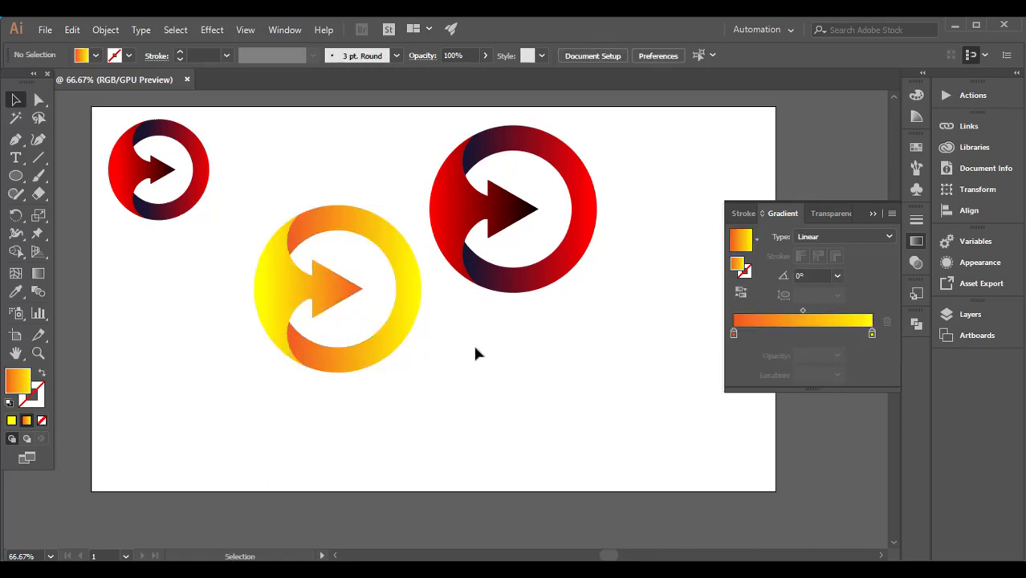
drag(496, 229, 508, 296)
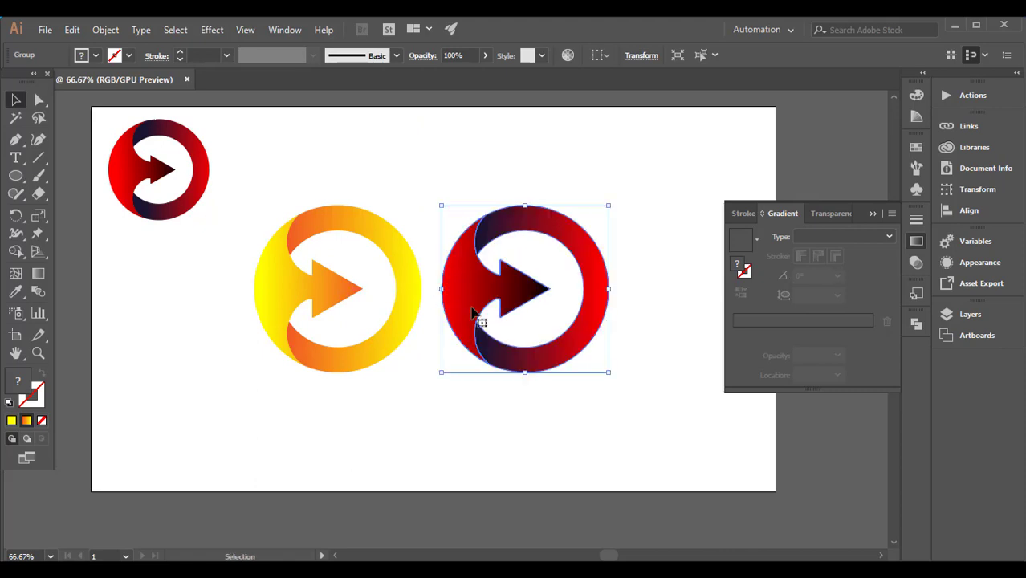
click(111, 146)
mouse_move(163, 218)
mouse_down()
mouse_move(183, 364)
mouse_move(255, 379)
mouse_move(215, 343)
mouse_up()
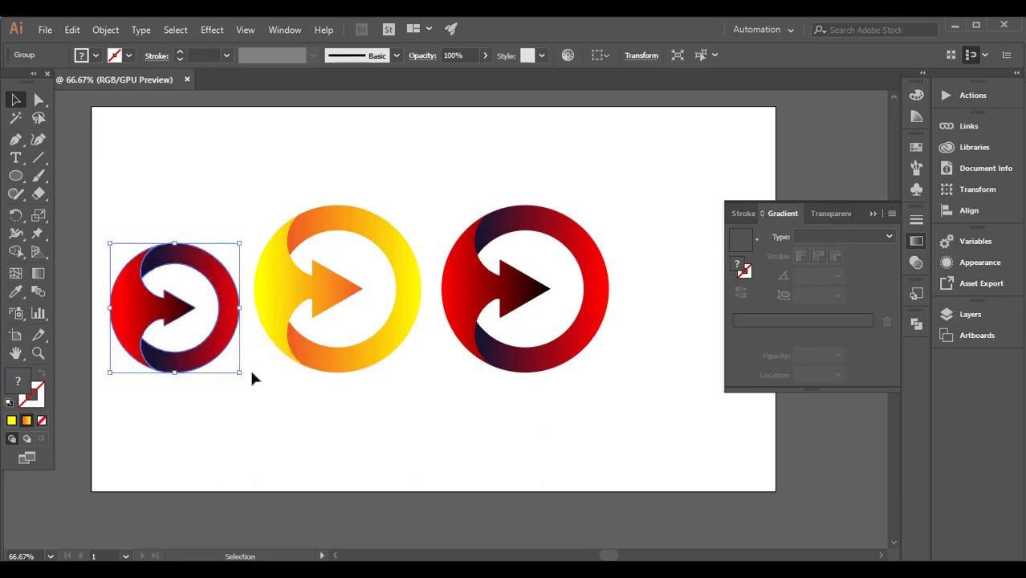
- Group the yellow logo's ring and arrow into one object and move it
drag(318, 289, 337, 320)
key(ctrl+z)
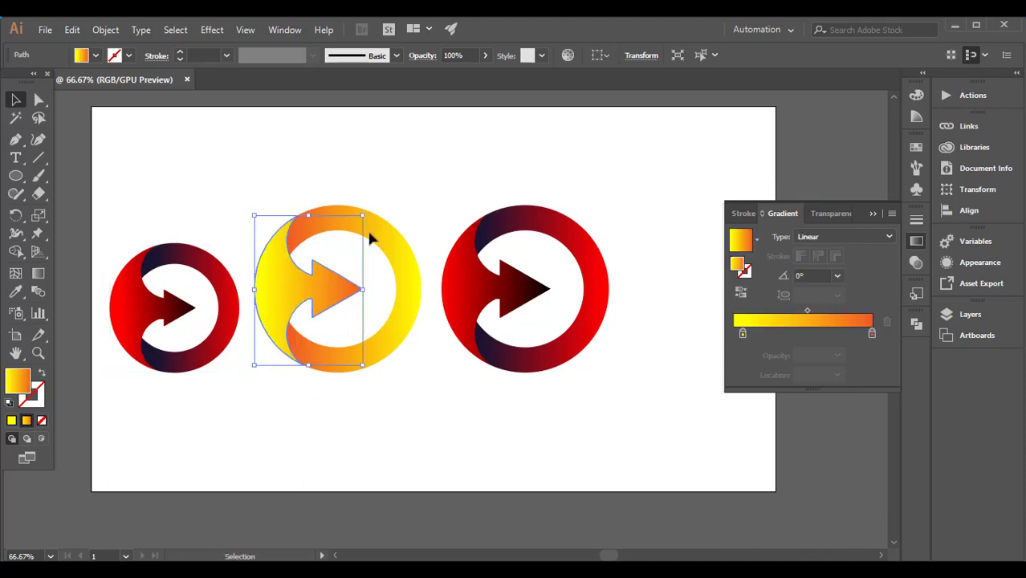
shift+click(344, 282)
right_click(347, 269)
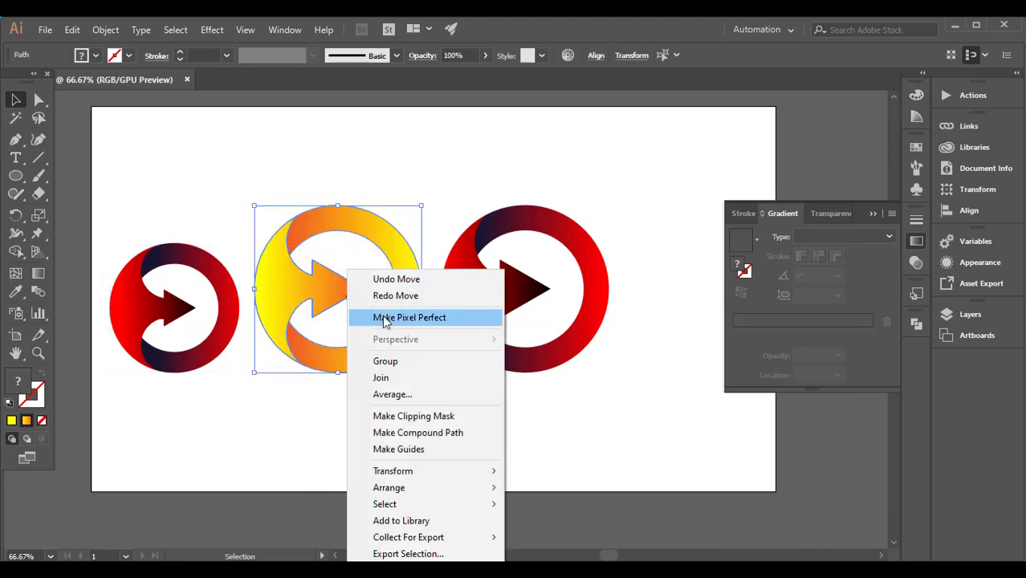
click(385, 362)
drag(336, 305, 353, 333)
- Put the large red logo on the right and the yellow logo in the middle, and enlarge the left logo
drag(476, 290, 585, 321)
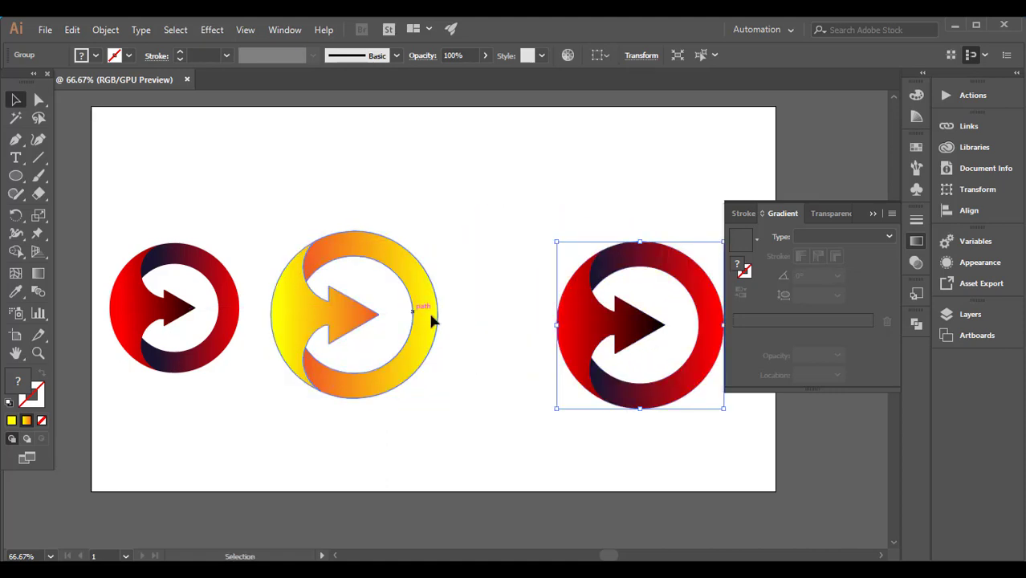
drag(430, 319, 485, 326)
click(234, 316)
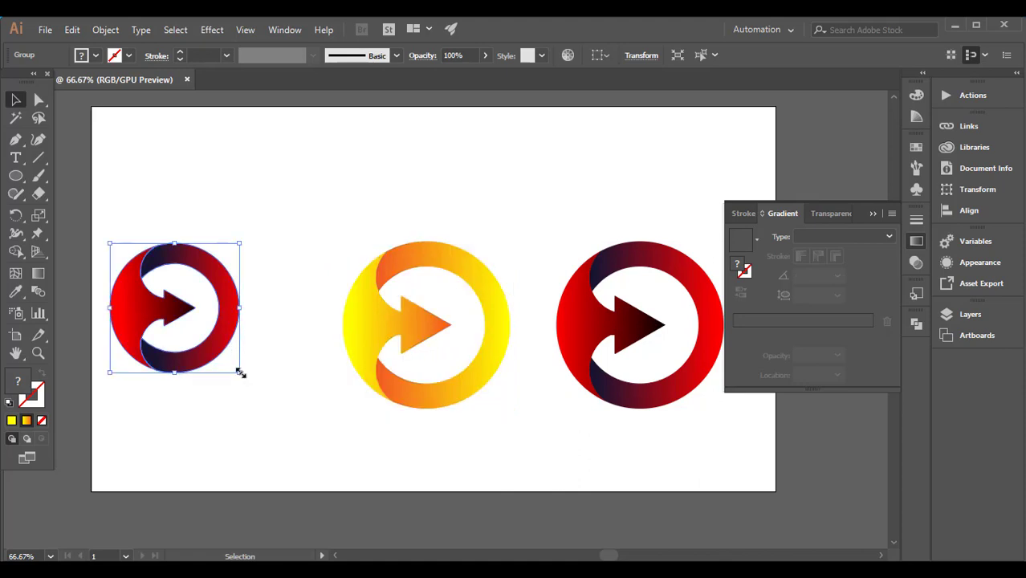
drag(239, 372, 310, 416)
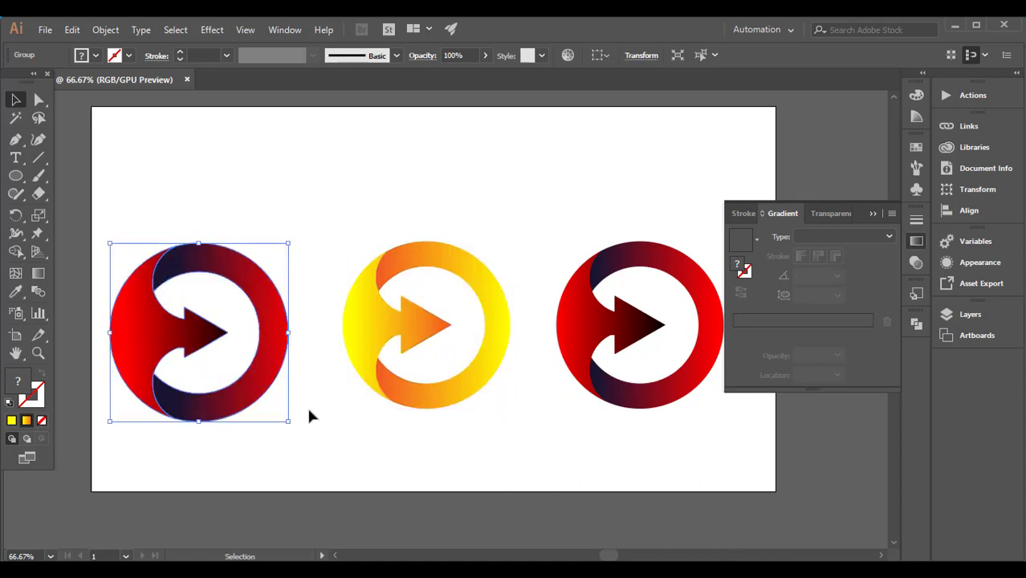
- Scale all three logos up together and shift the row up and left
click(880, 214)
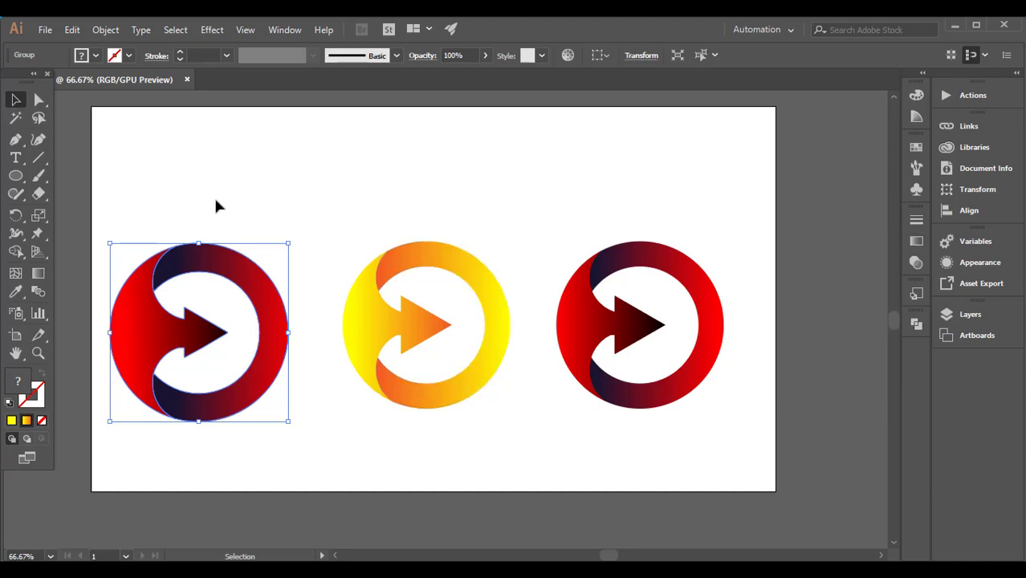
drag(213, 197, 624, 353)
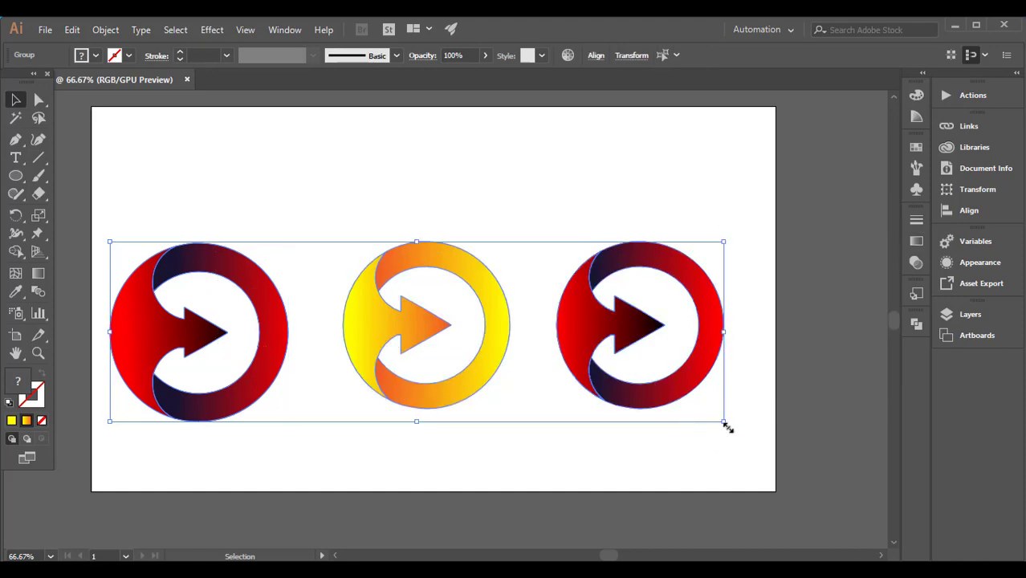
drag(724, 422, 757, 432)
drag(657, 401, 641, 366)
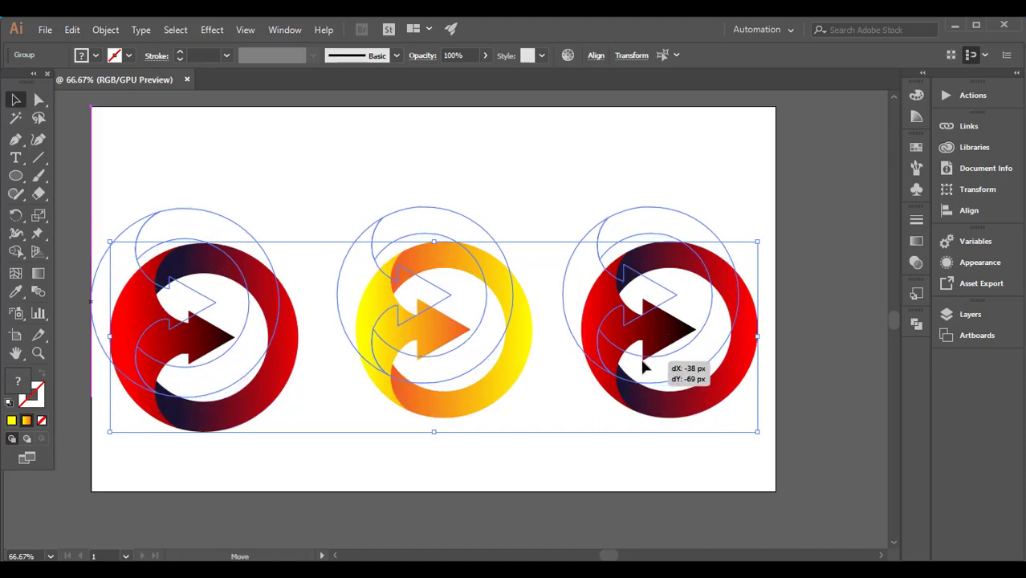
drag(642, 366, 649, 363)
click(586, 429)
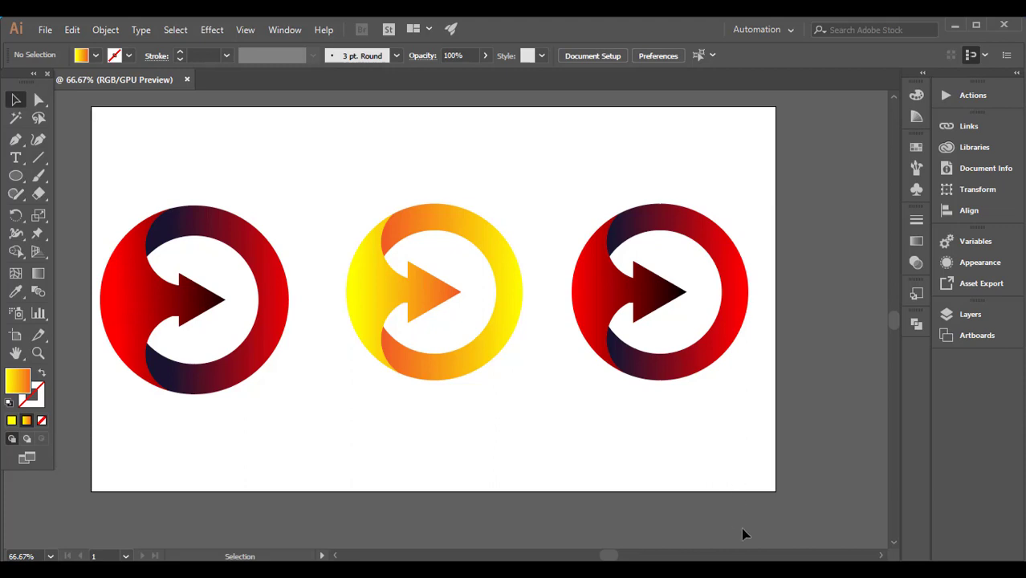
click(15, 157)
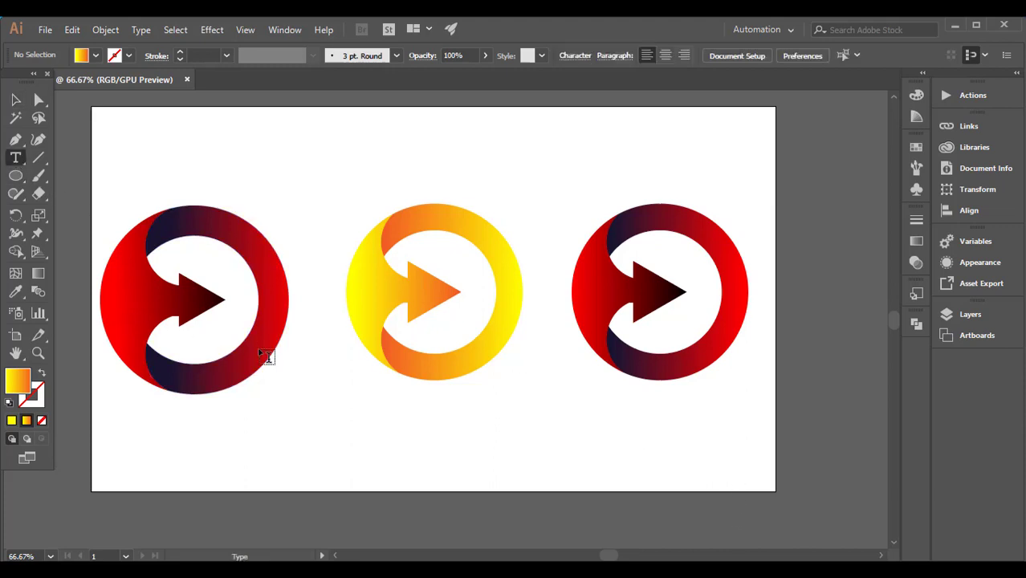
- Add 'THANKS FOR WATCHING' text below the logos, enlarge it, and centre it
click(319, 404)
text(THANKS FOR WATCHING)
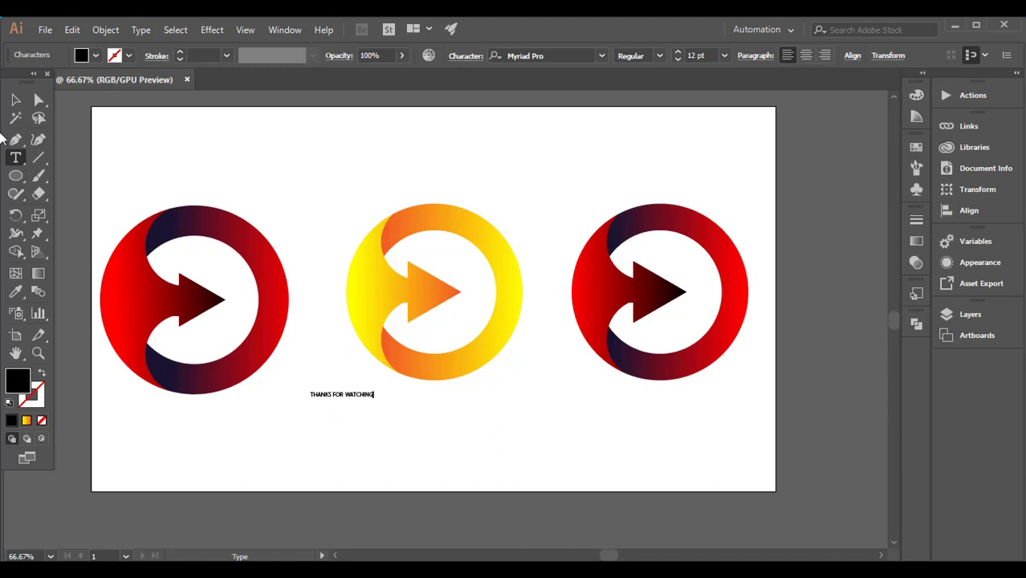
click(16, 100)
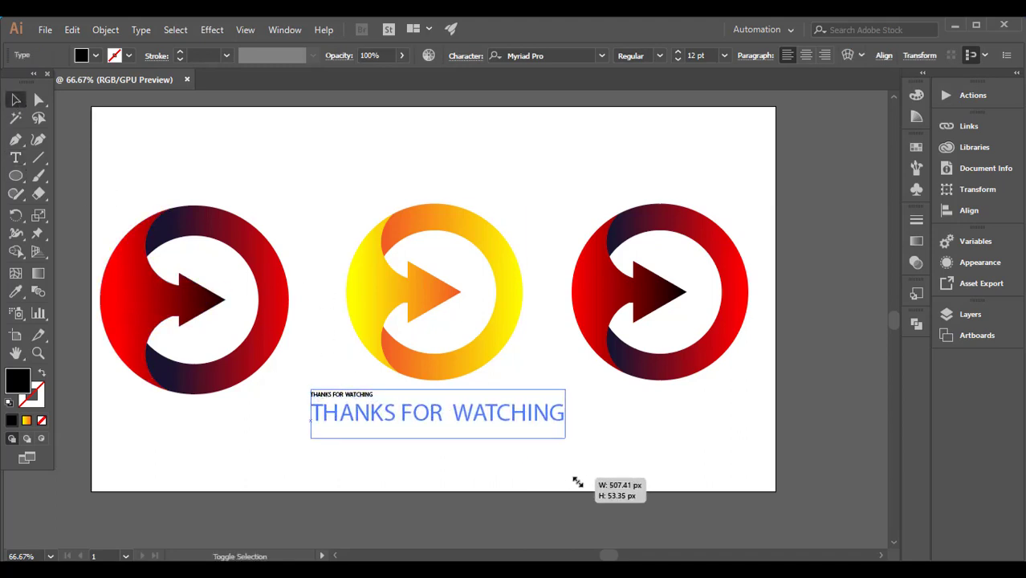
drag(372, 402, 665, 486)
drag(522, 431, 467, 444)
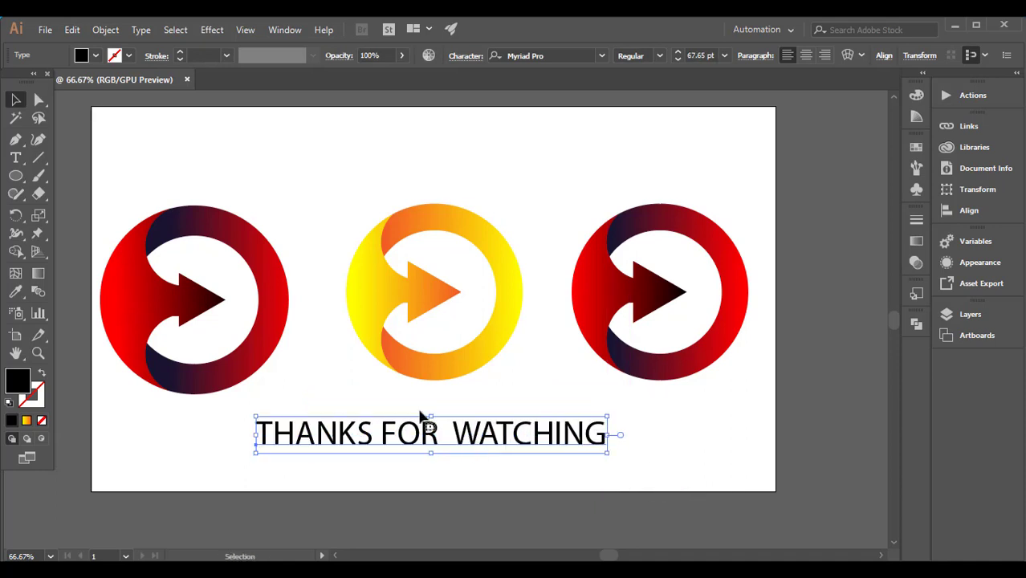
- Convert the headline to outlines and fill it with the left logo's red-to-dark gradient
click(15, 291)
click(174, 234)
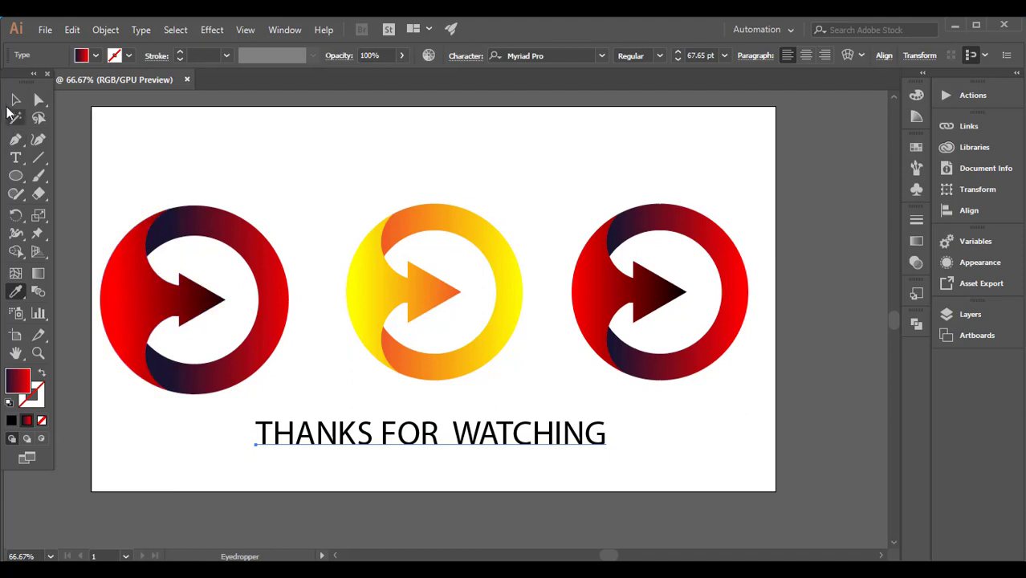
click(16, 100)
right_click(310, 440)
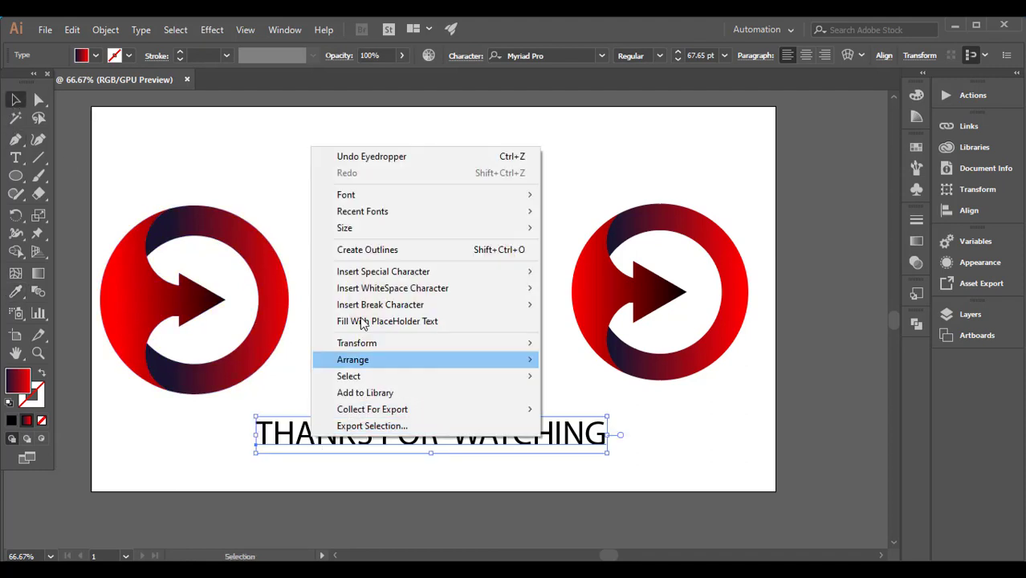
click(347, 251)
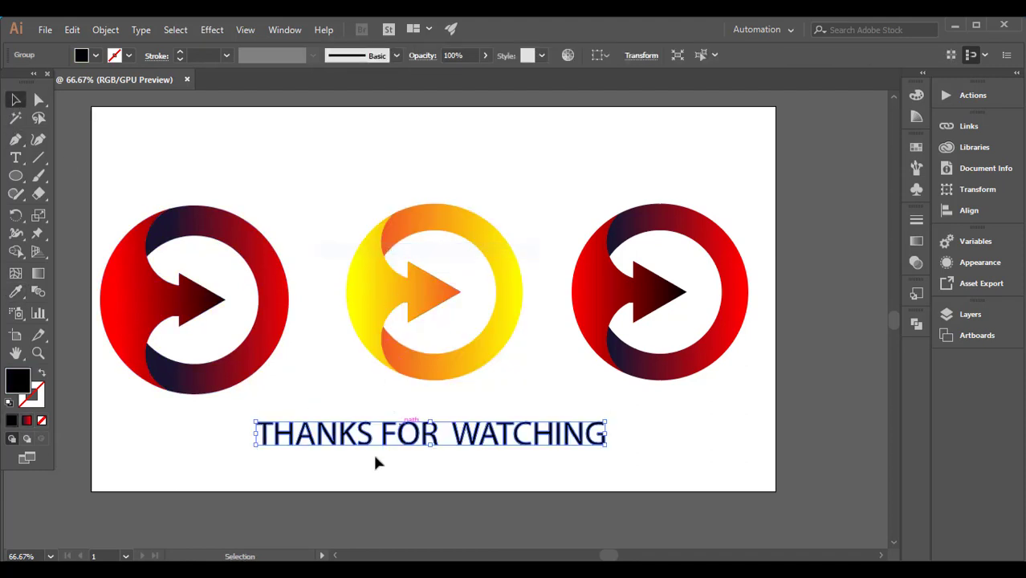
click(16, 293)
click(163, 233)
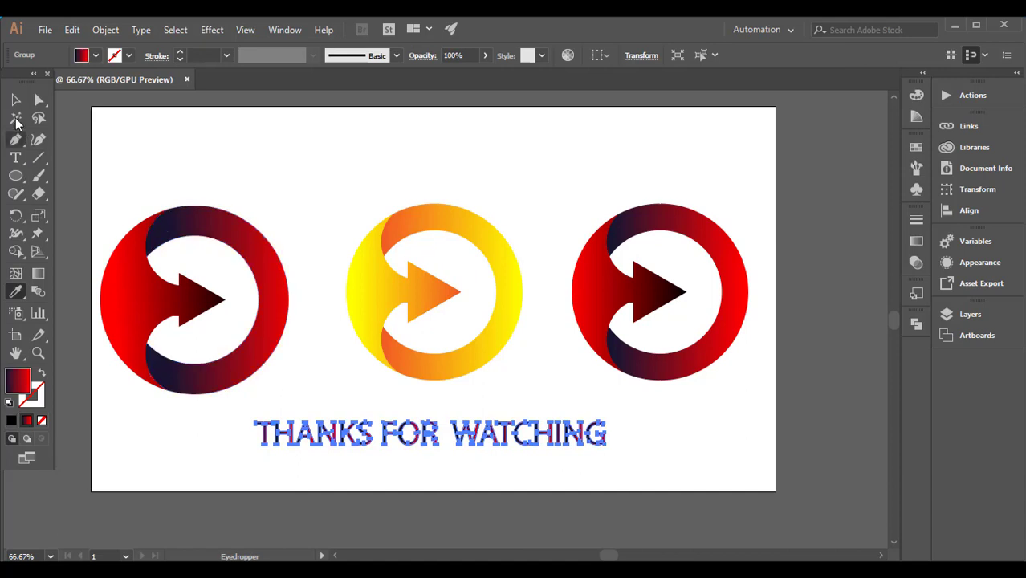